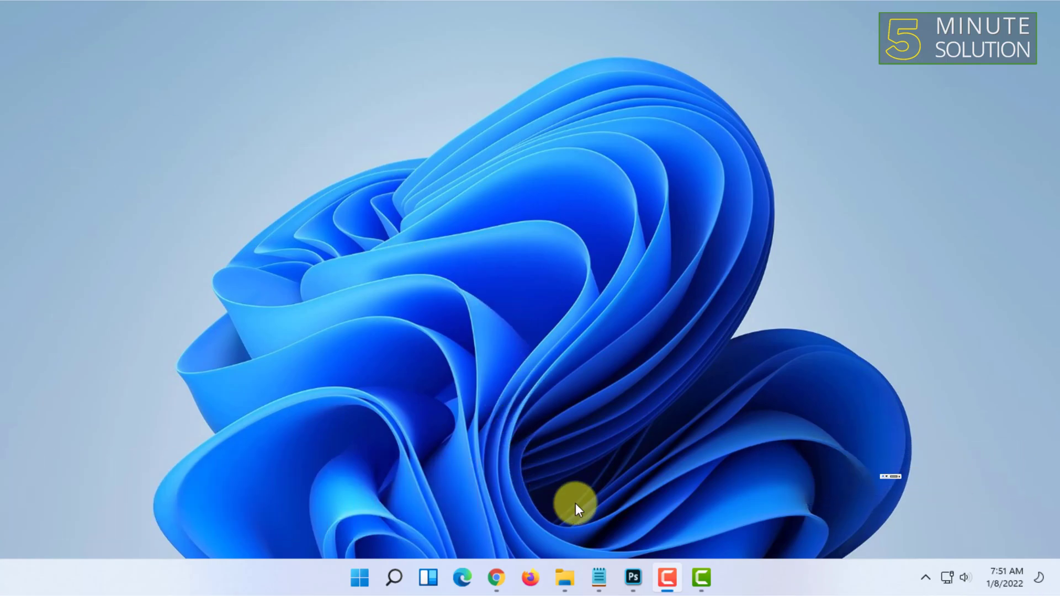
Step: Restore the Photoshop window showing the cat photo from the taskbar
{"action": "left_click", "coordinate": [630, 578]}
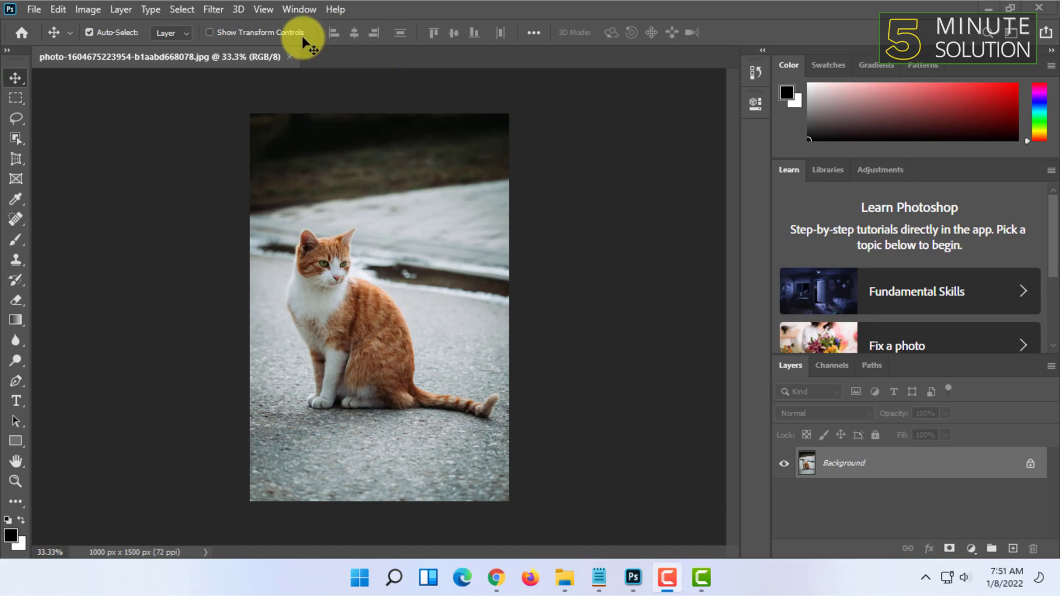
Step: Make the Lasso Tool active after looking over the Polygonal and Magnetic Lasso variants
{"action": "left_click", "coordinate": [16, 118]}
{"action": "right_click", "coordinate": [21, 118]}
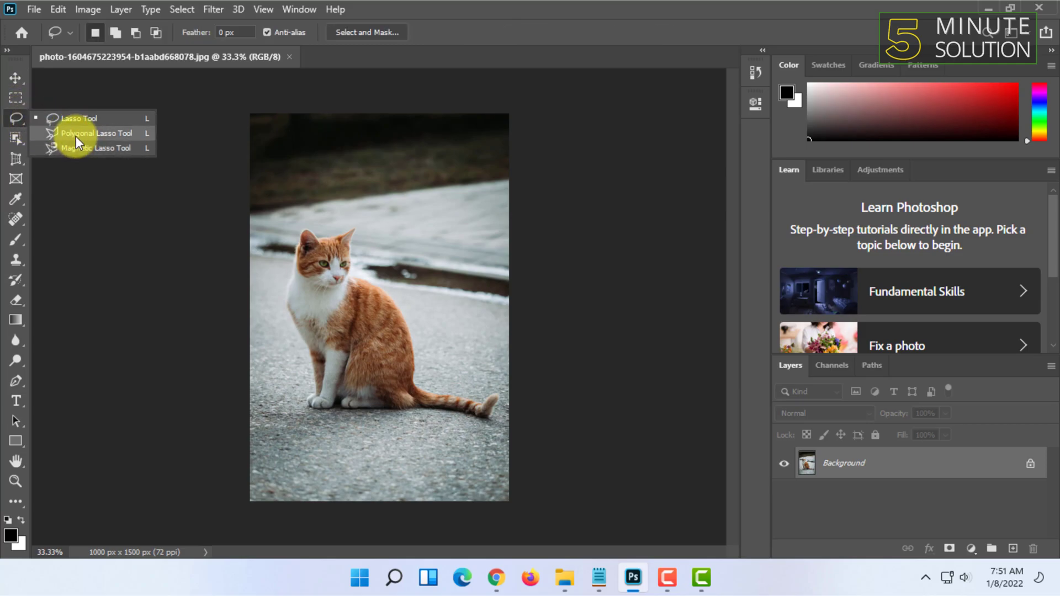
{"action": "left_click", "coordinate": [19, 122]}
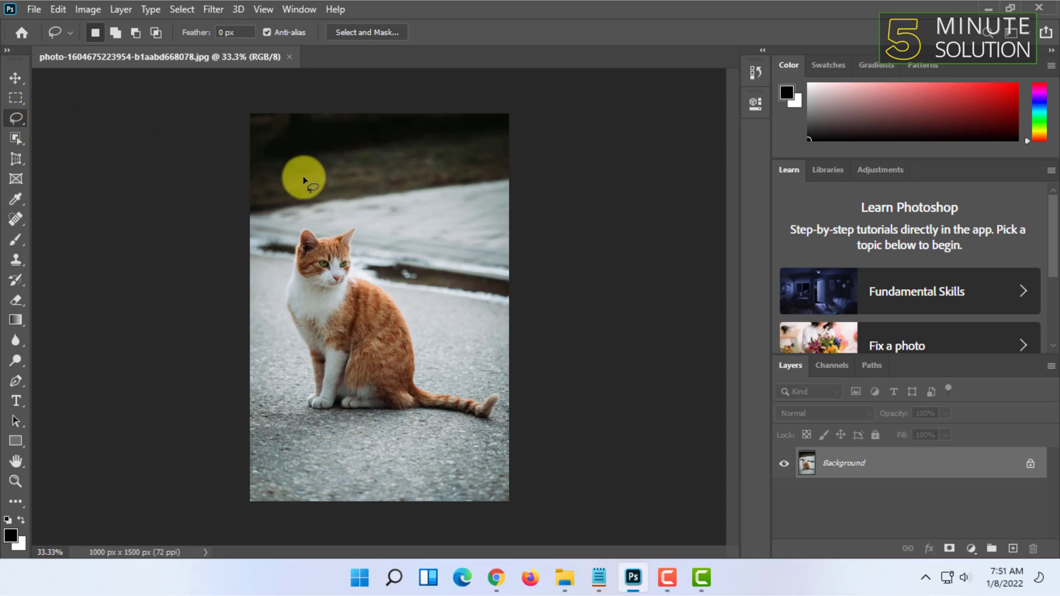
{"action": "right_click", "coordinate": [15, 117]}
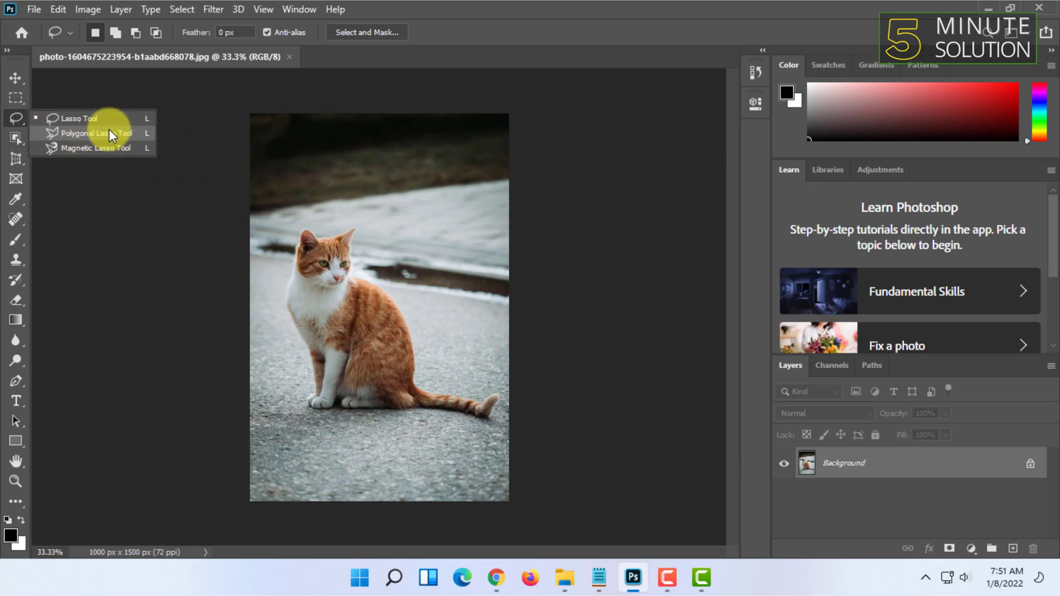
{"action": "left_click", "coordinate": [52, 118]}
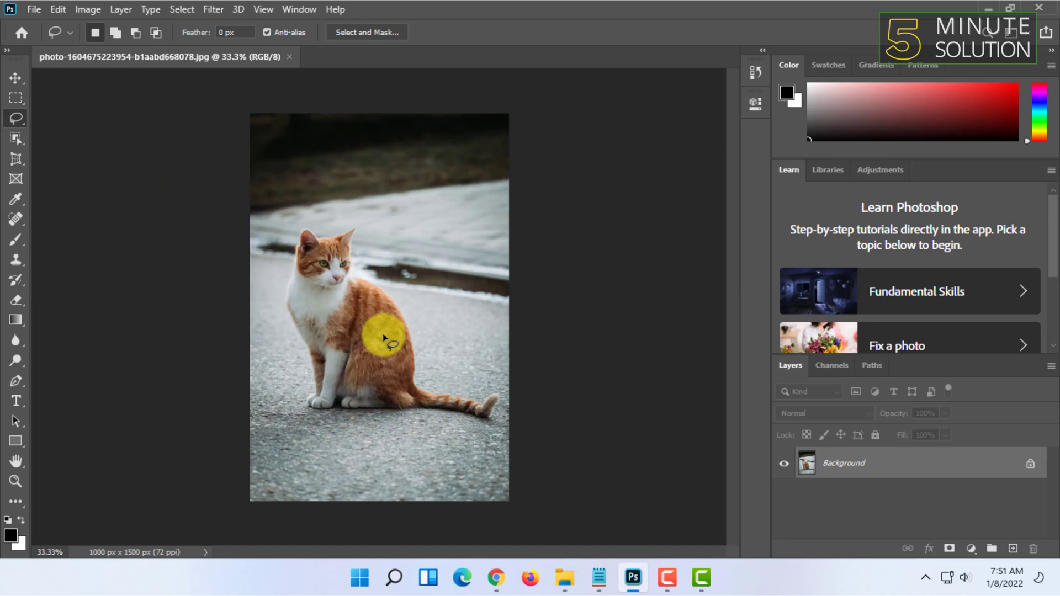
Step: Drag a Rectangular Marquee box around the cat, deselect it, and return to the Lasso Tool
{"action": "left_click", "coordinate": [15, 98]}
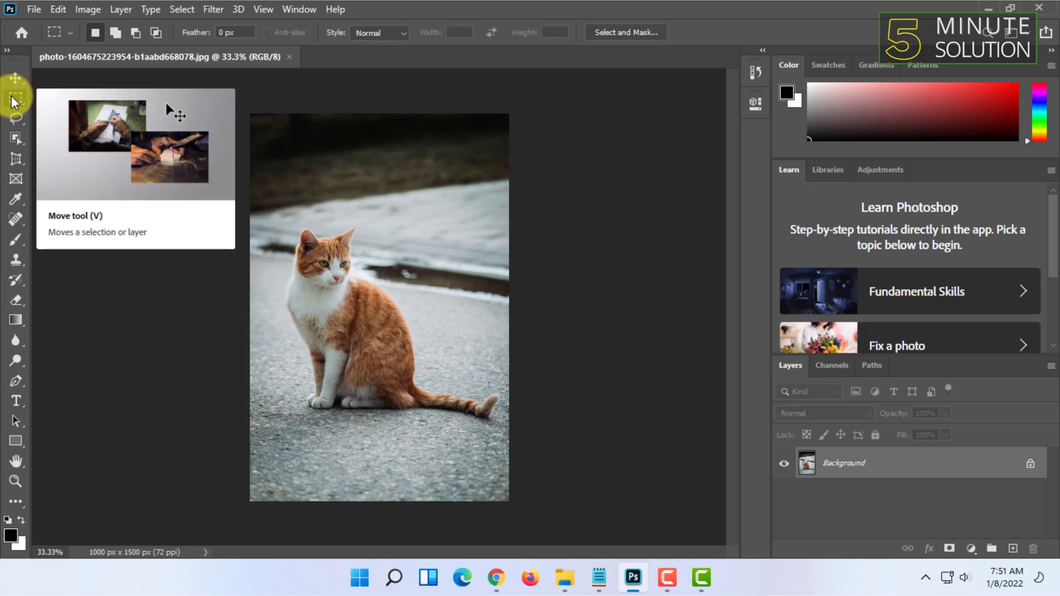
{"action": "right_click", "coordinate": [8, 96]}
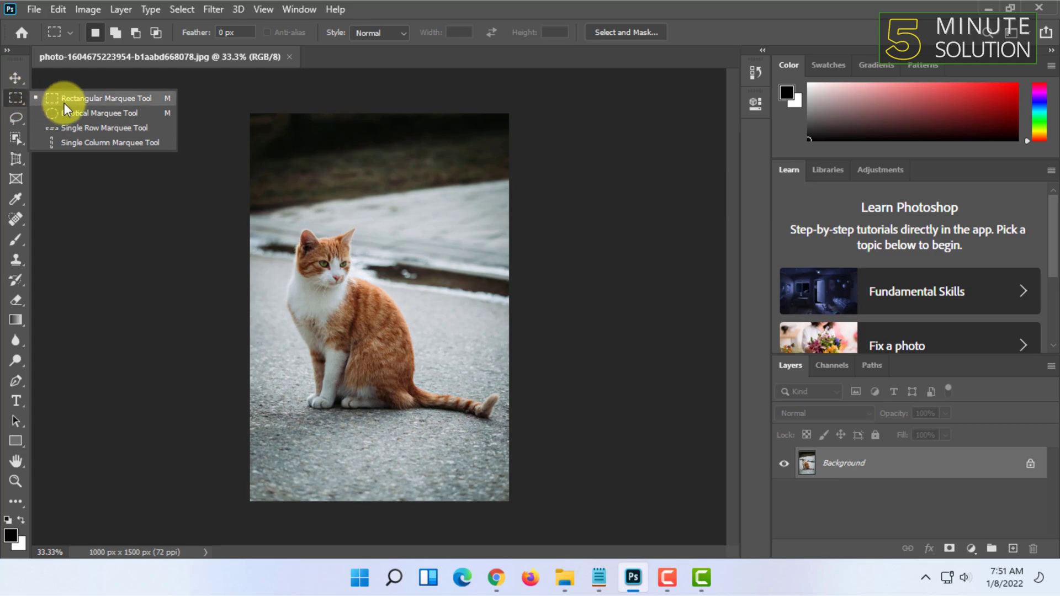
{"action": "left_click", "coordinate": [61, 98]}
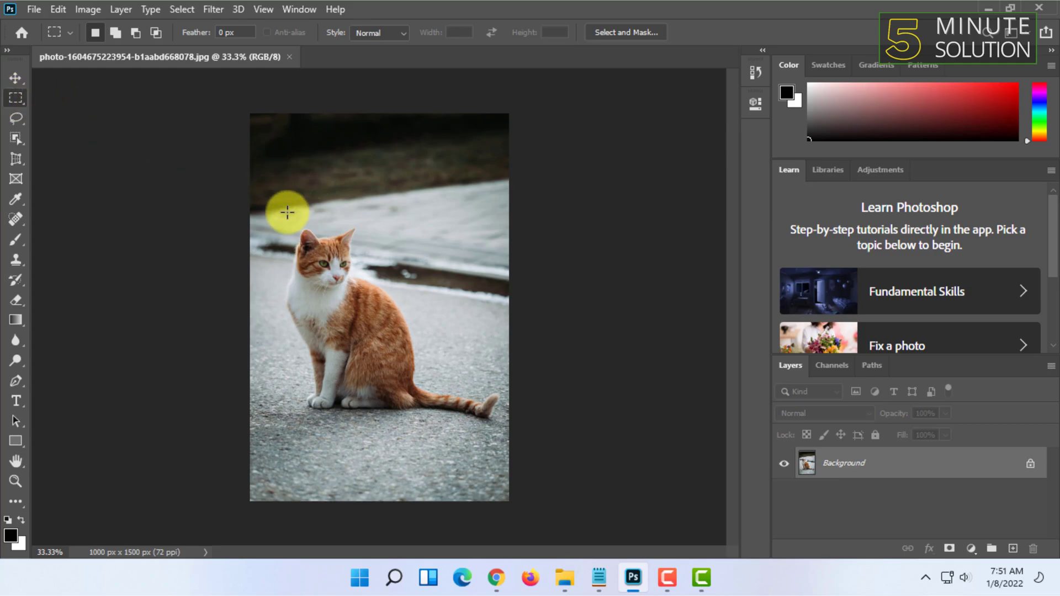
{"action": "left_click_drag", "start_coordinate": [269, 209], "coordinate": [449, 359]}
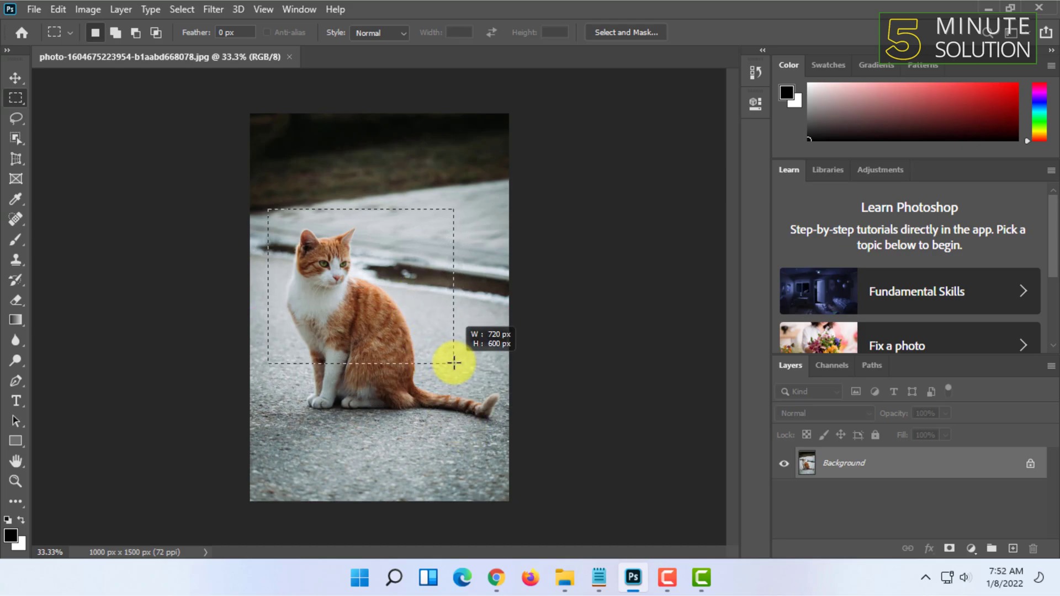
{"action": "left_click", "coordinate": [343, 184]}
{"action": "right_click", "coordinate": [19, 95]}
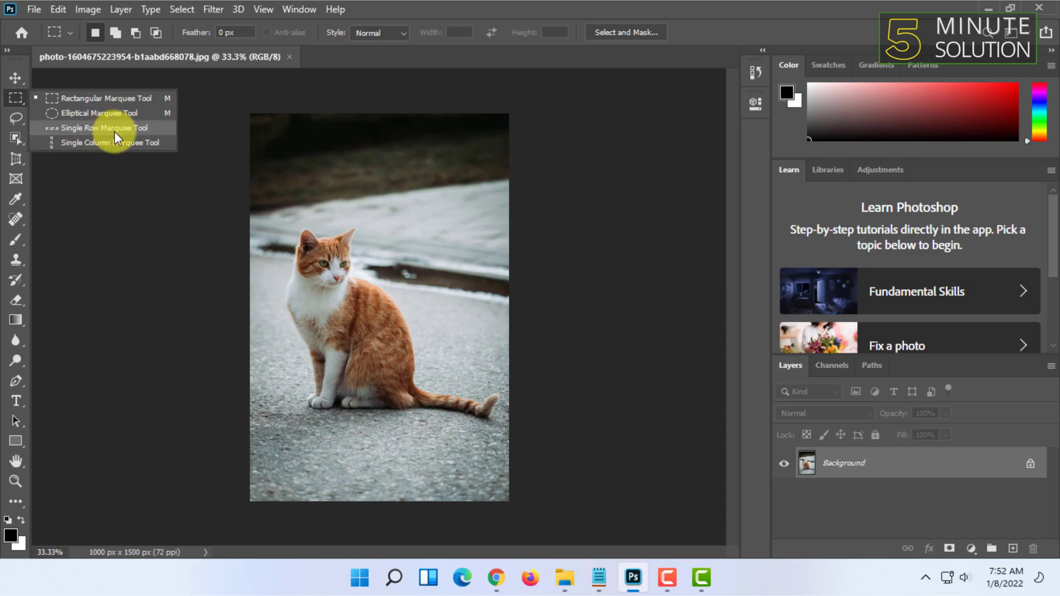
{"action": "left_click", "coordinate": [272, 104]}
{"action": "left_click", "coordinate": [18, 118]}
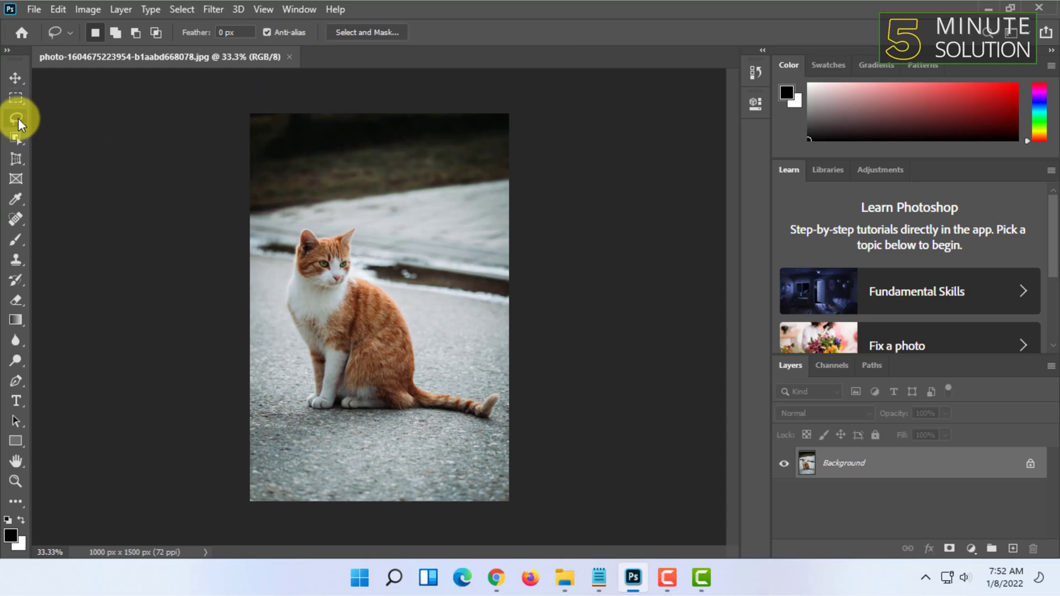
{"action": "mouse_move", "coordinate": [355, 173]}
{"action": "left_mouse_down"}
{"action": "mouse_move", "coordinate": [386, 272]}
{"action": "mouse_move", "coordinate": [429, 184]}
{"action": "mouse_move", "coordinate": [355, 174]}
{"action": "left_mouse_up"}
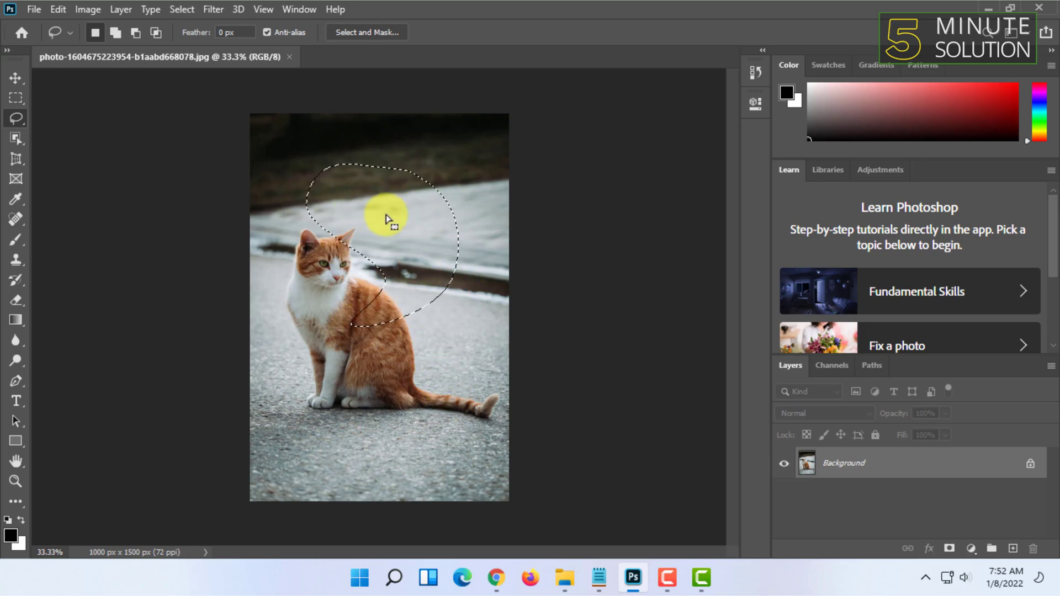
{"action": "left_click", "coordinate": [23, 95]}
{"action": "left_click_drag", "start_coordinate": [237, 143], "coordinate": [153, 148]}
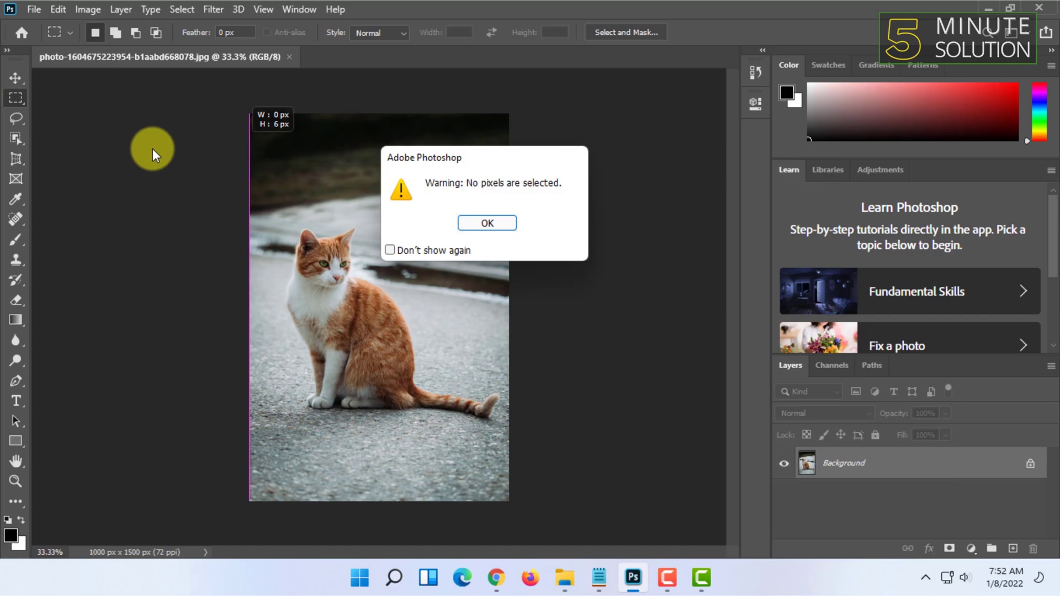
{"action": "left_click", "coordinate": [488, 223]}
{"action": "left_click", "coordinate": [17, 116]}
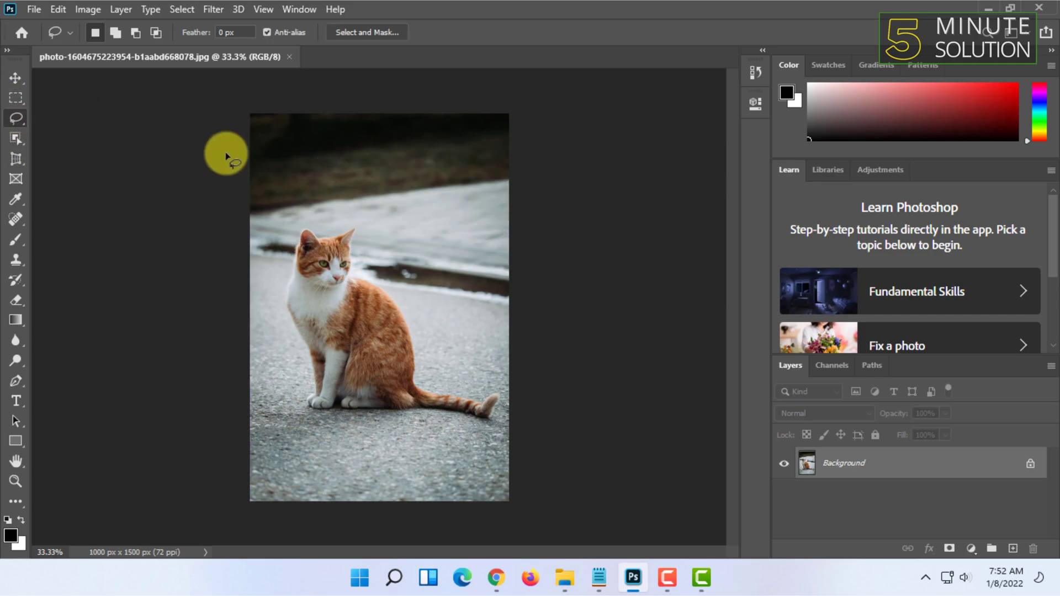
{"action": "mouse_move", "coordinate": [388, 190]}
{"action": "left_mouse_down"}
{"action": "mouse_move", "coordinate": [462, 197]}
{"action": "mouse_move", "coordinate": [316, 177]}
{"action": "left_mouse_up"}
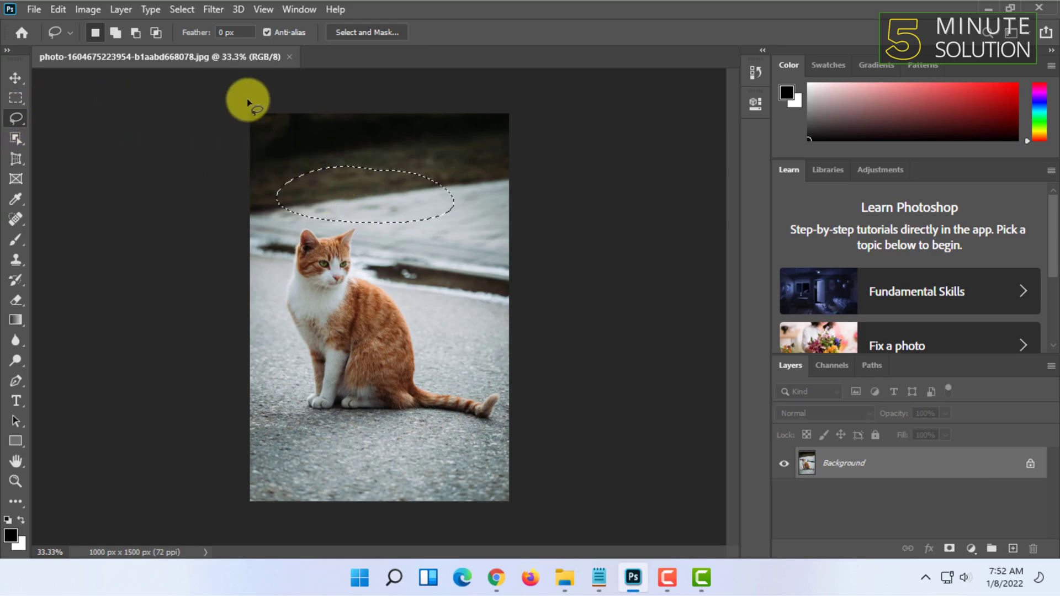
{"action": "left_click", "coordinate": [16, 98]}
{"action": "left_click", "coordinate": [304, 89]}
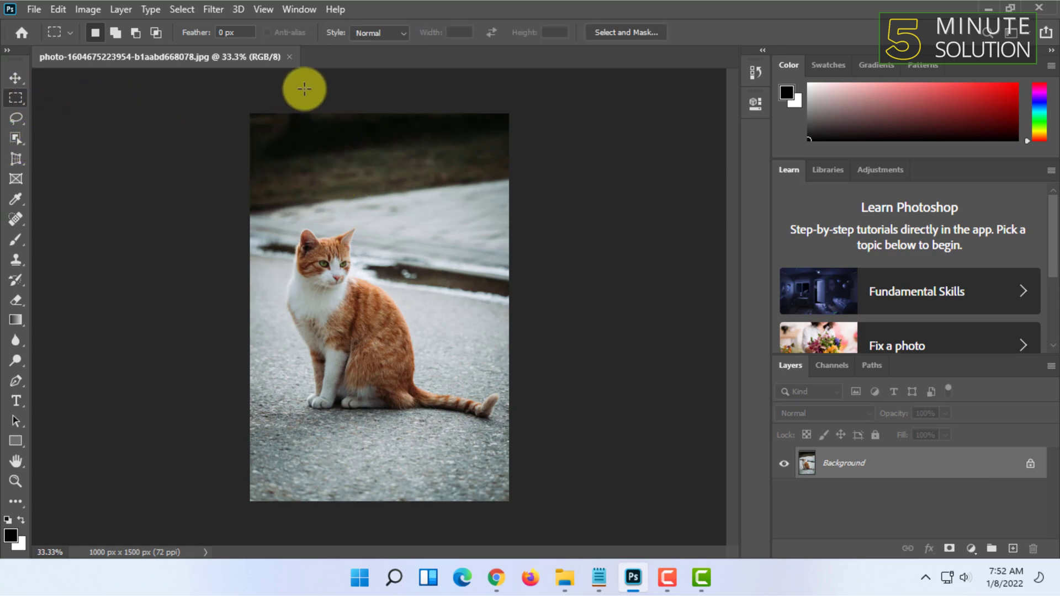
{"action": "left_click", "coordinate": [9, 119]}
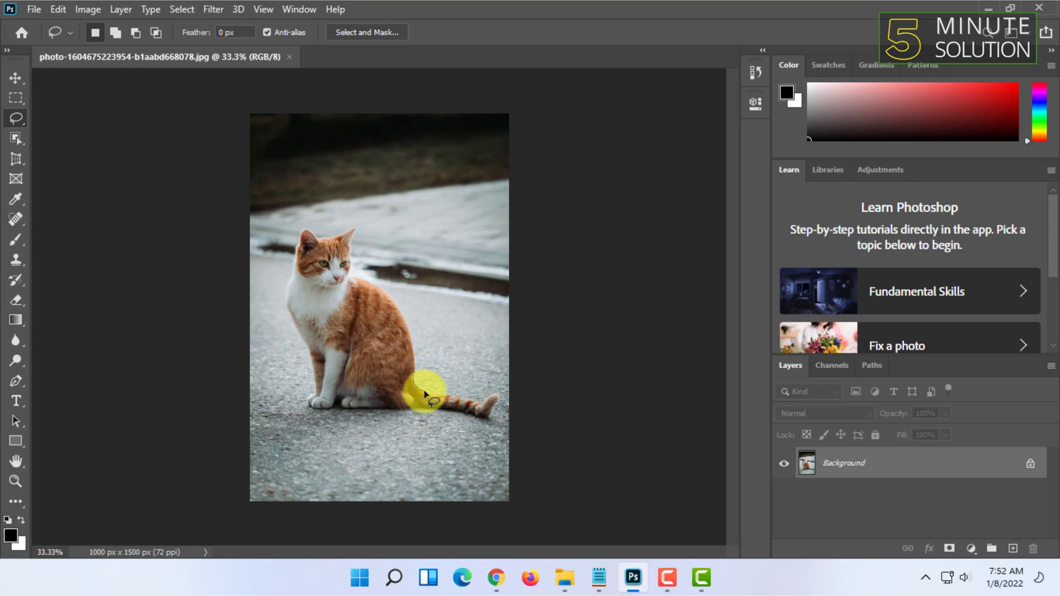
Step: Draw a freehand lasso outline around the cat's tail
{"action": "mouse_move", "coordinate": [425, 393]}
{"action": "left_mouse_down"}
{"action": "mouse_move", "coordinate": [498, 401]}
{"action": "mouse_move", "coordinate": [491, 420]}
{"action": "mouse_move", "coordinate": [389, 421]}
{"action": "mouse_move", "coordinate": [413, 383]}
{"action": "mouse_move", "coordinate": [442, 406]}
{"action": "mouse_move", "coordinate": [392, 383]}
{"action": "mouse_move", "coordinate": [416, 418]}
{"action": "left_mouse_up"}
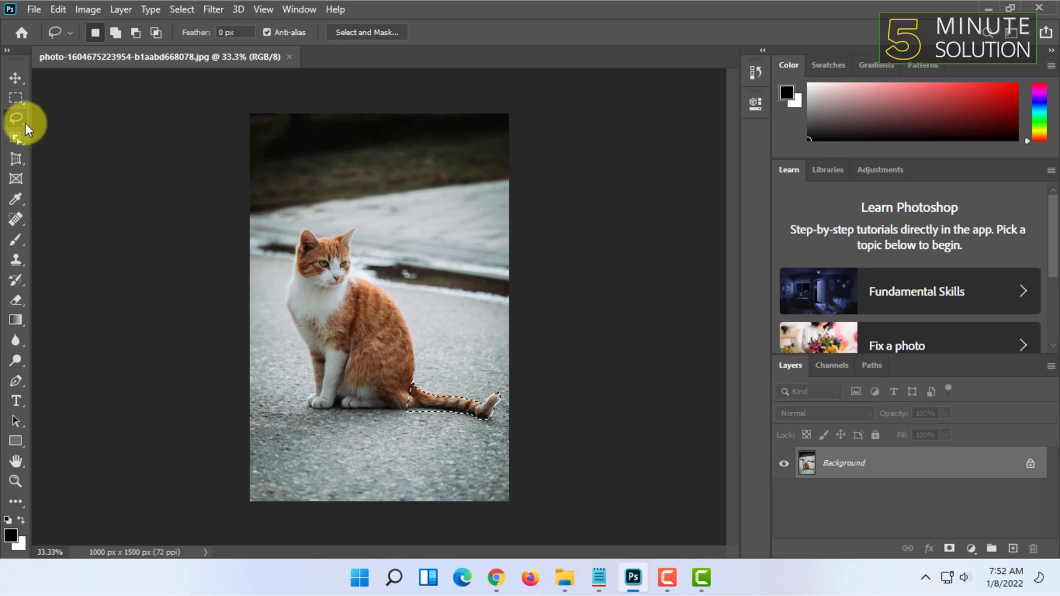
Step: Switch to Add to selection and lasso around the cat's head and neck
{"action": "left_click", "coordinate": [116, 34]}
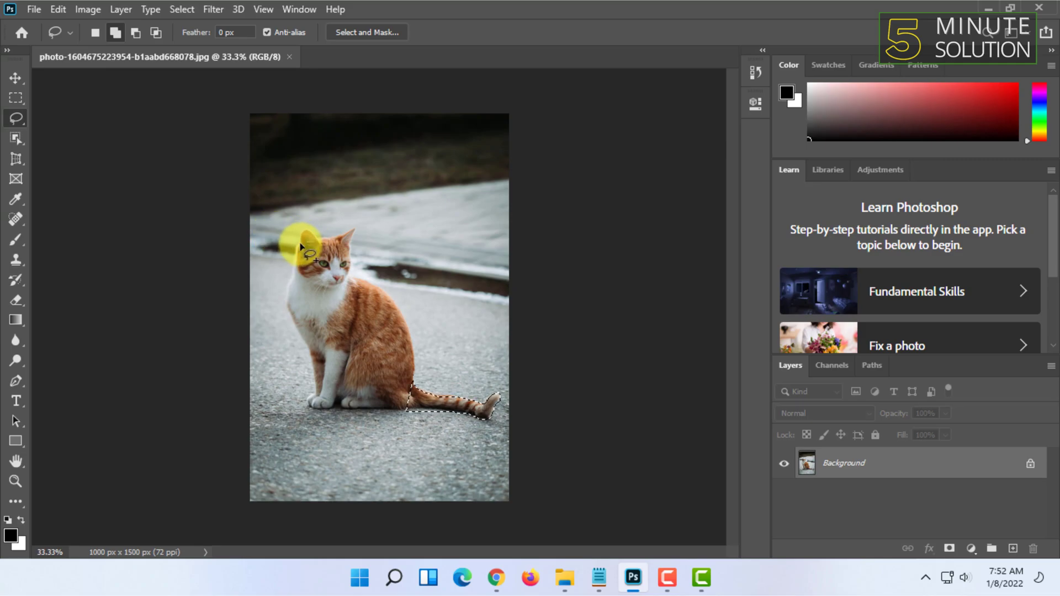
{"action": "mouse_move", "coordinate": [301, 247]}
{"action": "left_mouse_down"}
{"action": "mouse_move", "coordinate": [298, 269]}
{"action": "mouse_move", "coordinate": [318, 288]}
{"action": "mouse_move", "coordinate": [348, 269]}
{"action": "mouse_move", "coordinate": [355, 233]}
{"action": "left_mouse_up"}
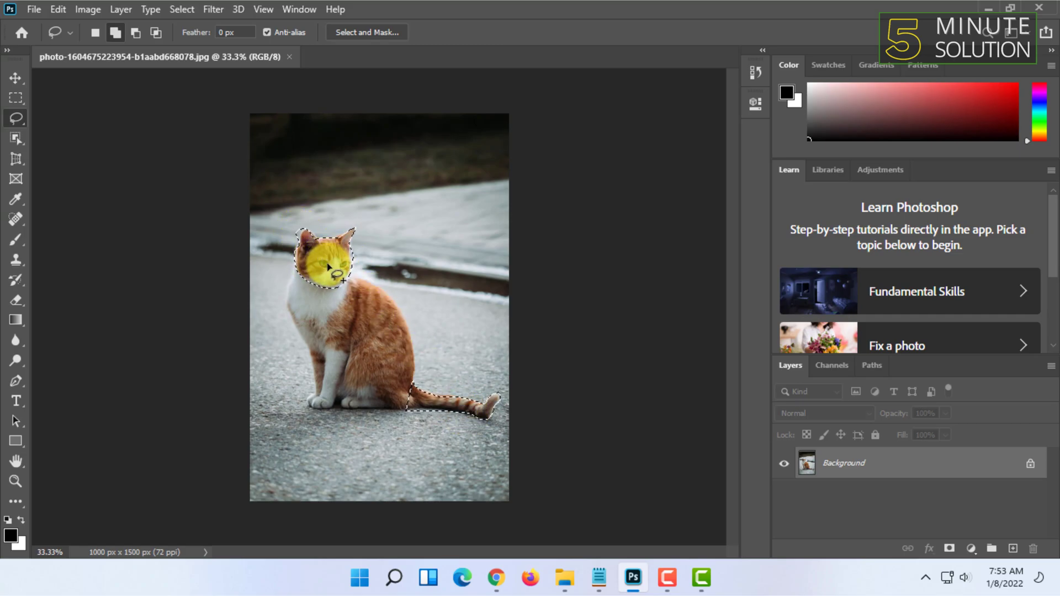
{"action": "left_click", "coordinate": [341, 250]}
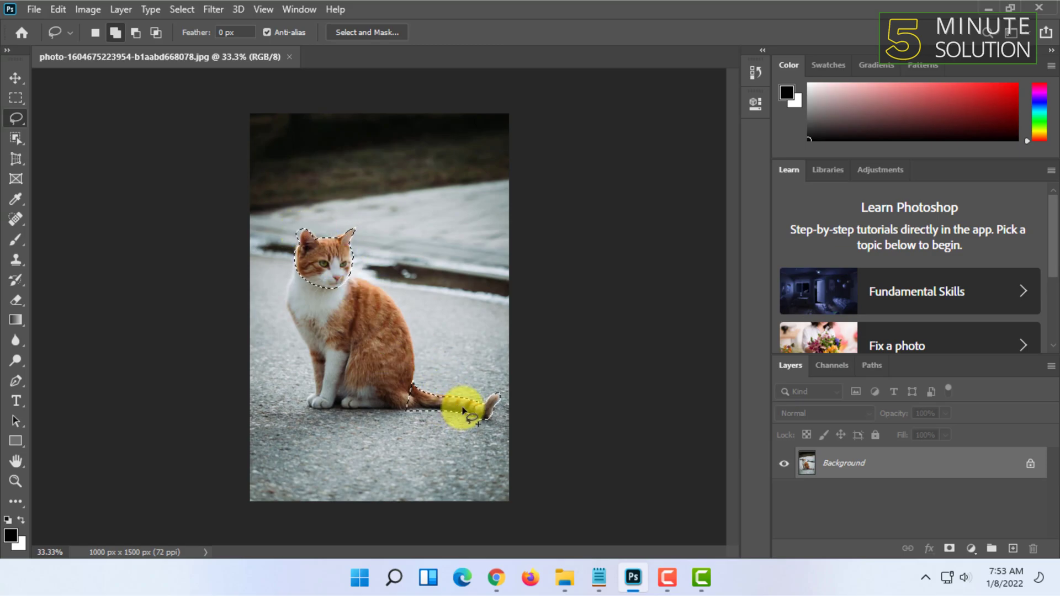
{"action": "left_click_drag", "start_coordinate": [326, 283], "coordinate": [325, 284]}
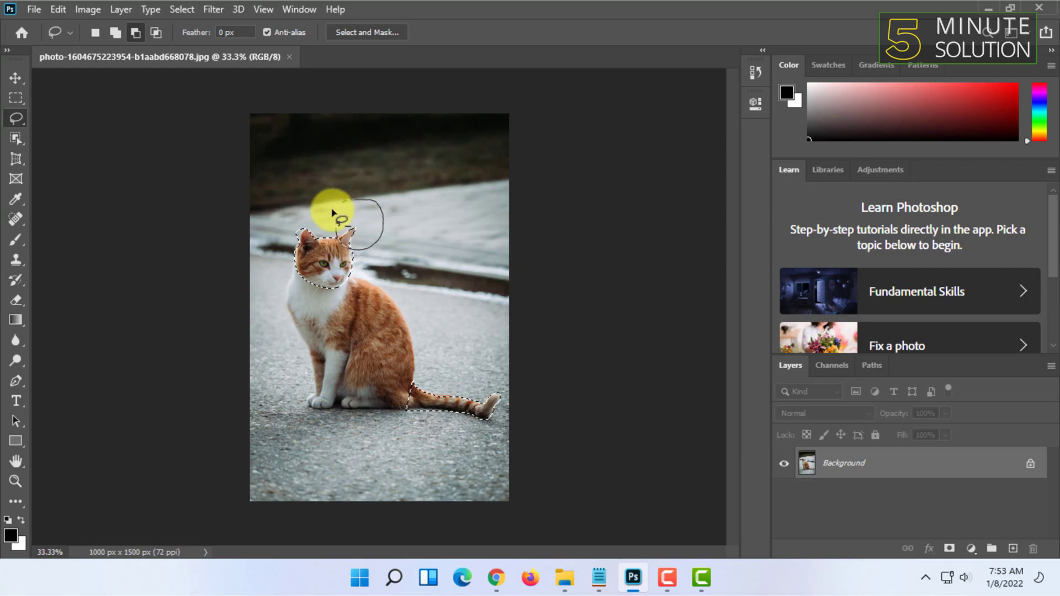
Step: Draw a Subtract-from-selection lasso loop above the cat's head, leaving the selection intact
{"action": "left_click_drag", "start_coordinate": [334, 230], "coordinate": [338, 238]}
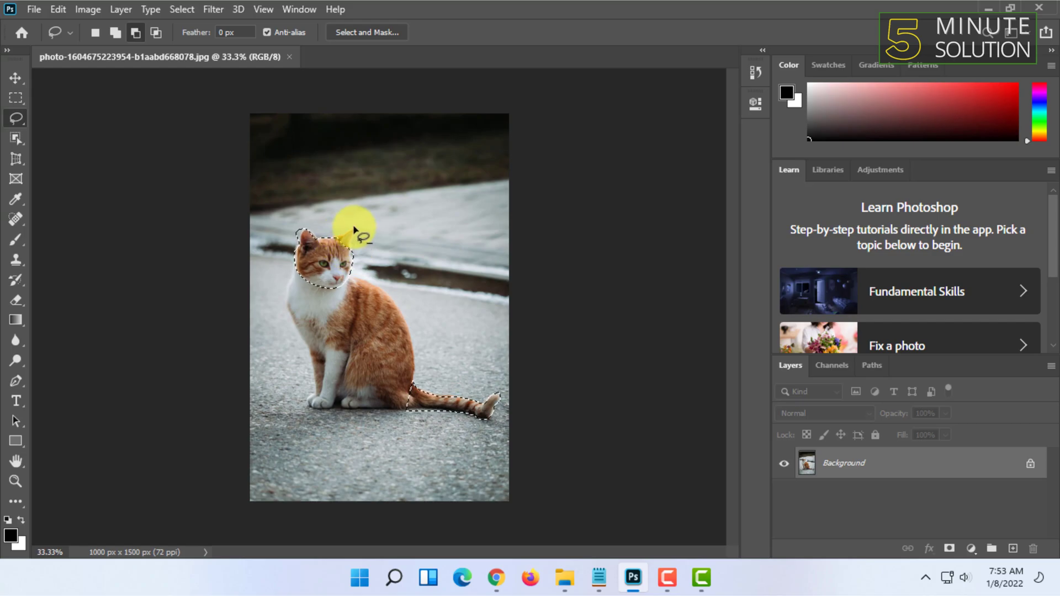
Step: Try Intersect with selection using outlines near the cat's eye and across its chest
{"action": "left_click", "coordinate": [154, 34]}
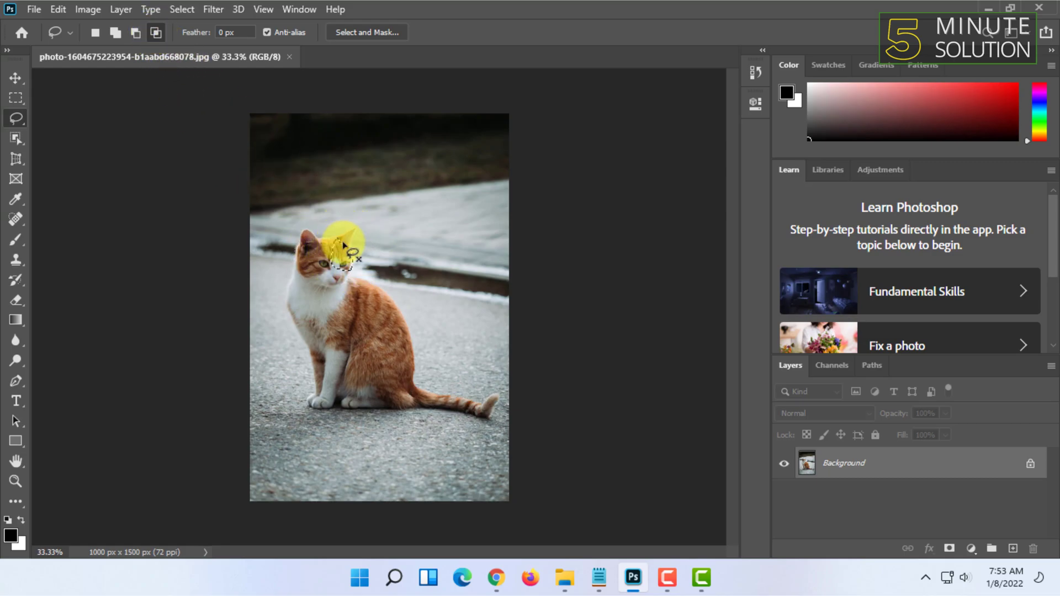
{"action": "left_click_drag", "start_coordinate": [343, 245], "coordinate": [345, 247]}
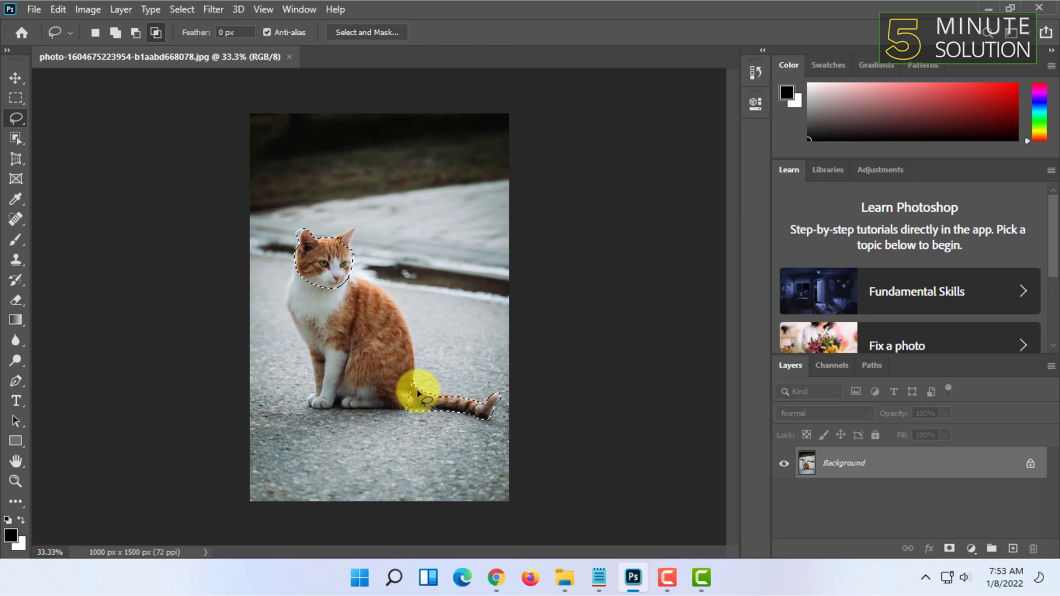
{"action": "mouse_move", "coordinate": [442, 334]}
{"action": "left_mouse_down"}
{"action": "mouse_move", "coordinate": [359, 275]}
{"action": "mouse_move", "coordinate": [262, 331]}
{"action": "mouse_move", "coordinate": [405, 381]}
{"action": "mouse_move", "coordinate": [433, 374]}
{"action": "mouse_move", "coordinate": [425, 320]}
{"action": "left_mouse_up"}
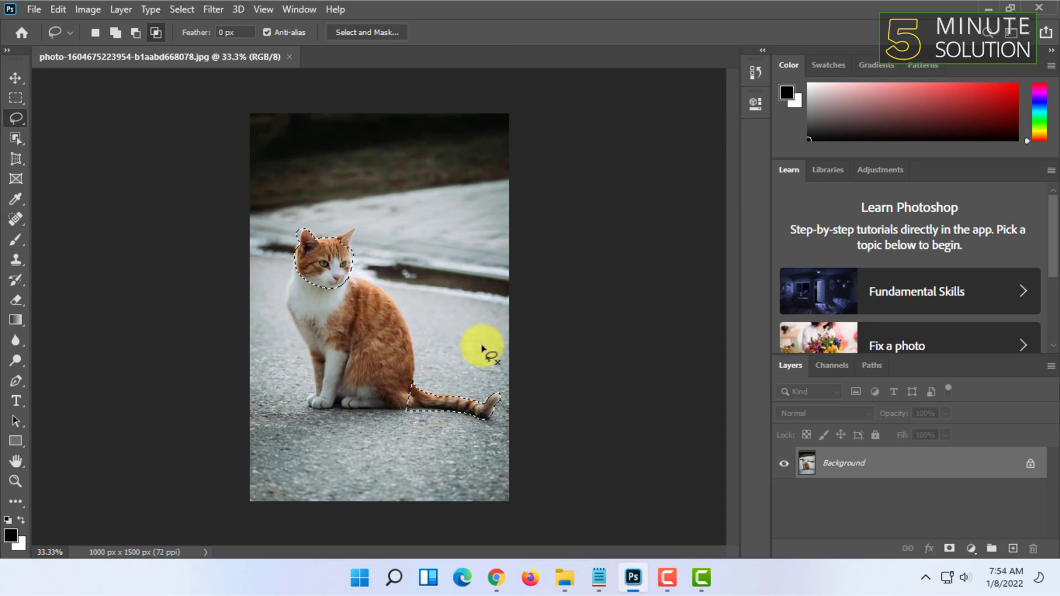
Step: Return to New selection mode, clear the head-and-tail selection, and reselect the Lasso Tool
{"action": "left_click", "coordinate": [96, 32]}
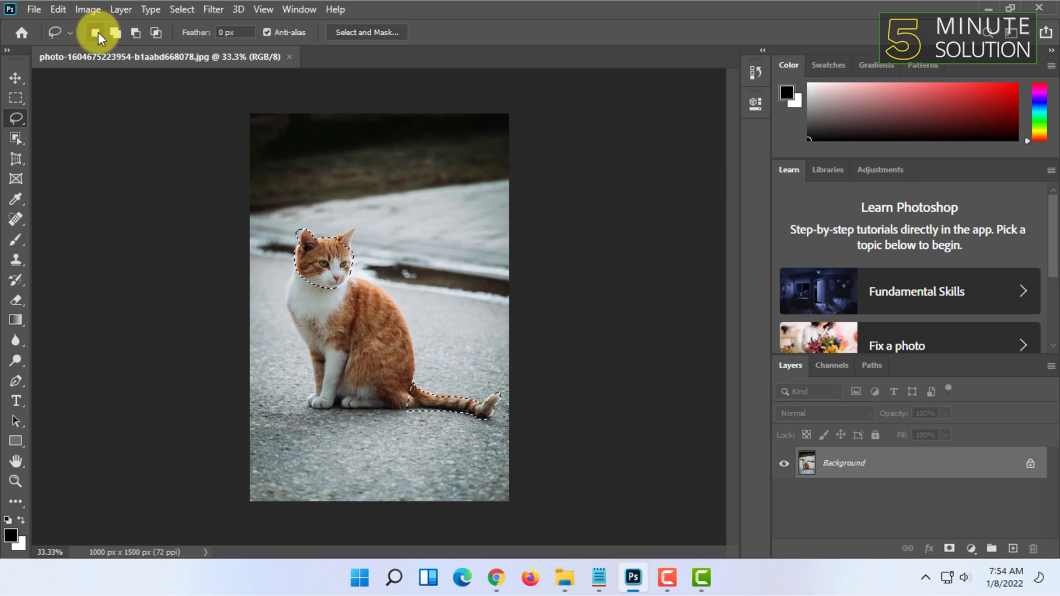
{"action": "left_click_drag", "start_coordinate": [241, 32], "coordinate": [214, 33]}
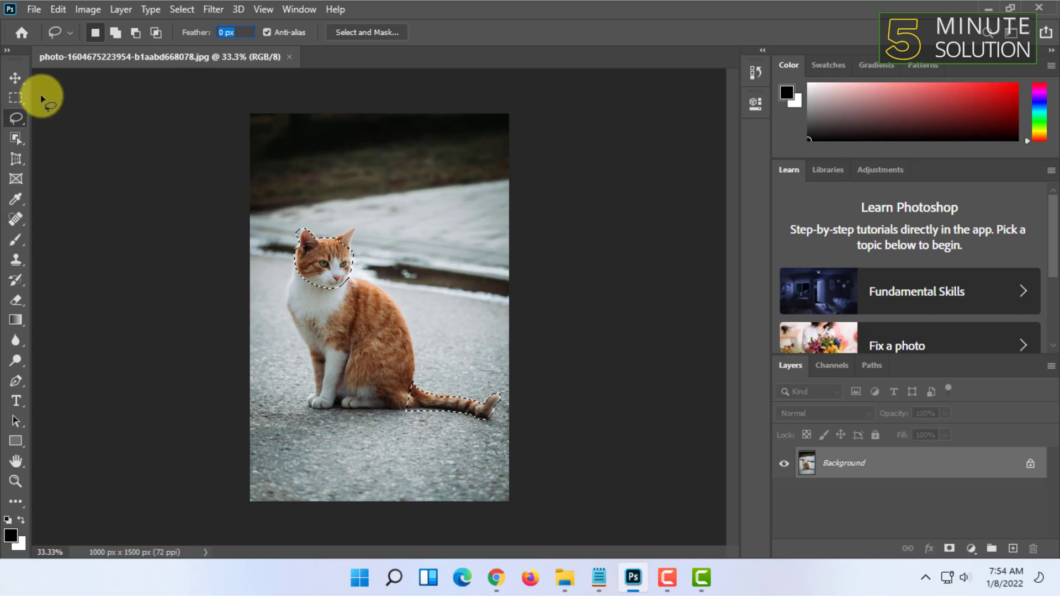
{"action": "left_click", "coordinate": [16, 100]}
{"action": "left_click", "coordinate": [16, 117]}
{"action": "left_click", "coordinate": [101, 108]}
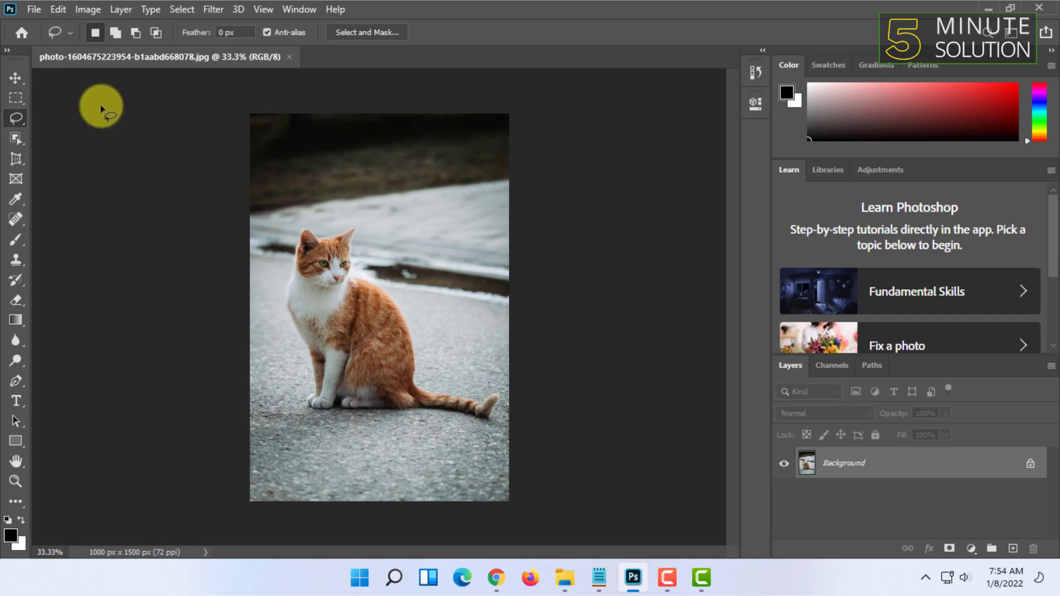
{"action": "right_click", "coordinate": [16, 119]}
Step: Choose the Polygonal Lasso Tool from the lasso flyout
{"action": "left_click", "coordinate": [65, 132]}
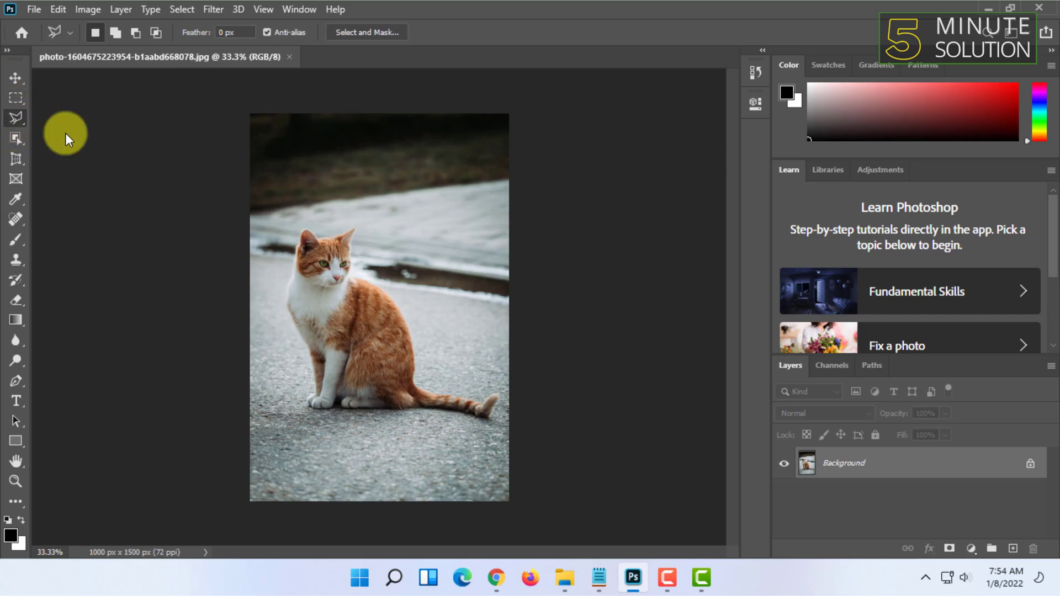
{"action": "right_click", "coordinate": [21, 117]}
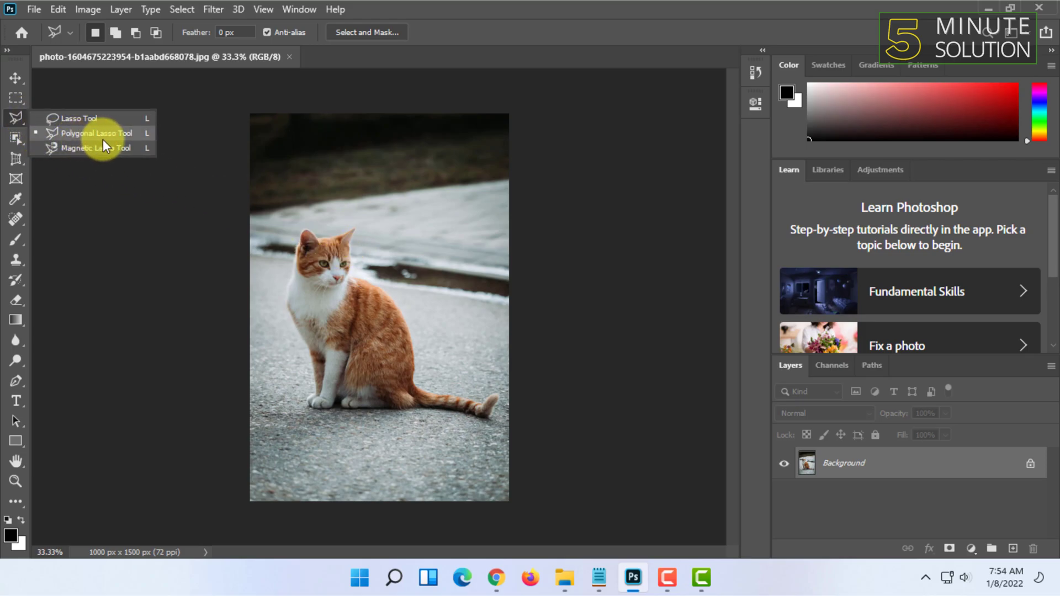
{"action": "left_click", "coordinate": [24, 117]}
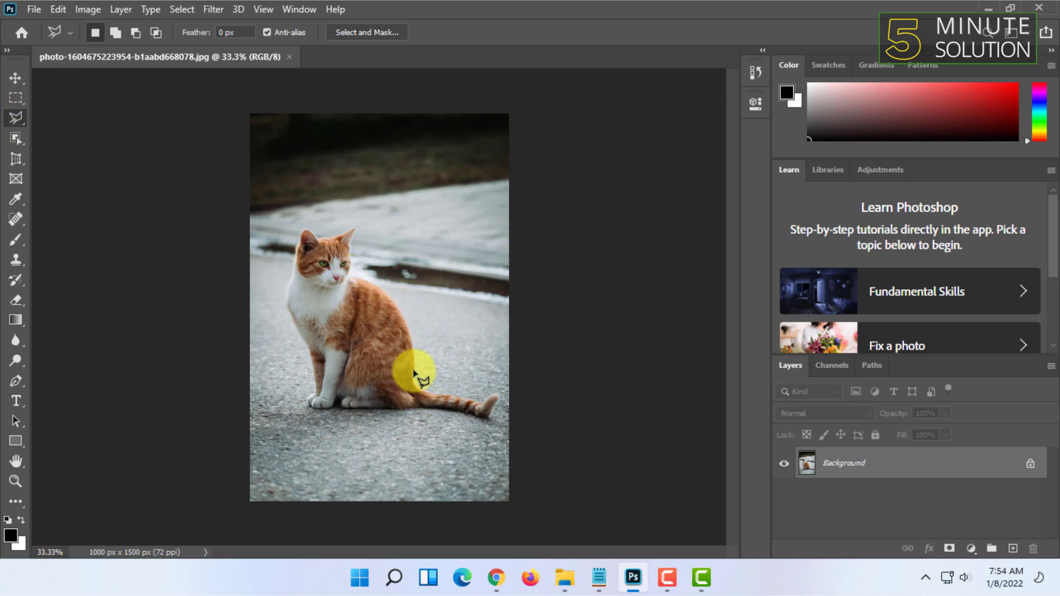
Step: Zoom in and click polygonal corner points along the cat's edge to outline the tail, then deselect
{"action": "key", "text": "ctrl+plus"}
{"action": "key", "text": "ctrl+plus"}
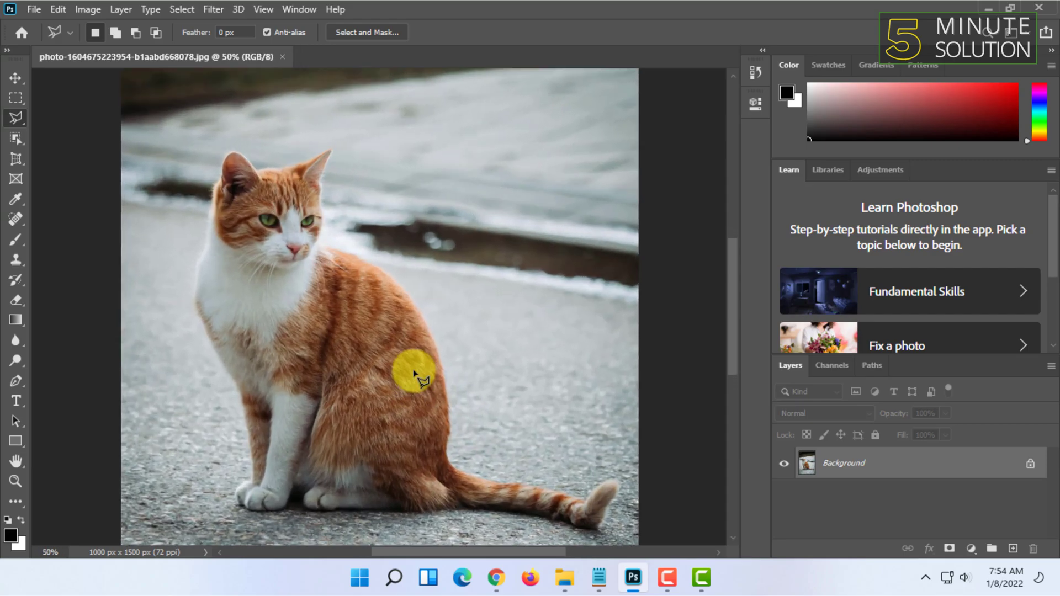
{"action": "scroll", "coordinate": [469, 363], "scroll_direction": "down", "scroll_amount": 2}
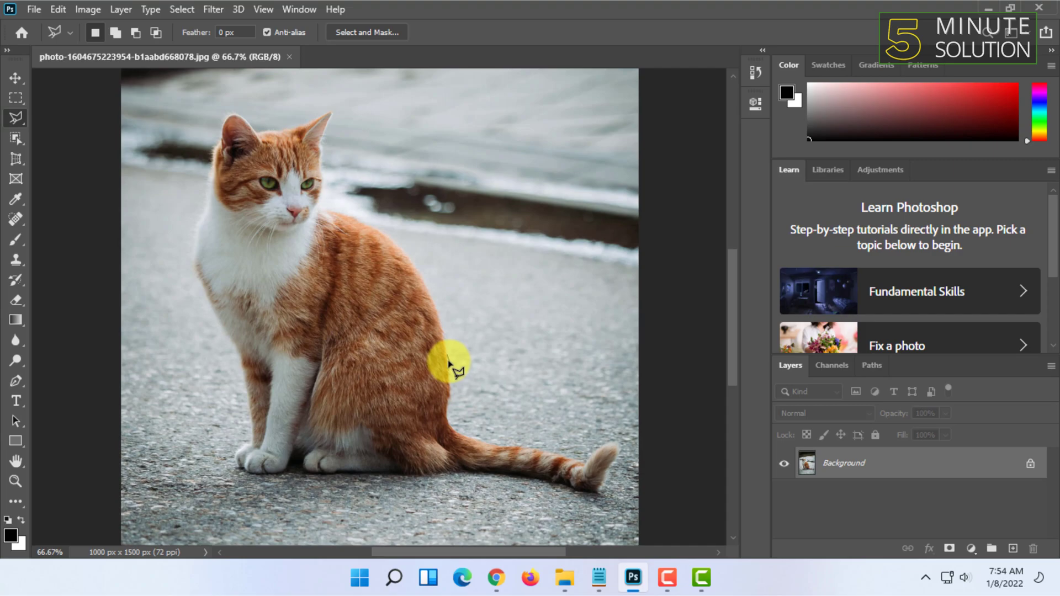
{"action": "left_click", "coordinate": [448, 356]}
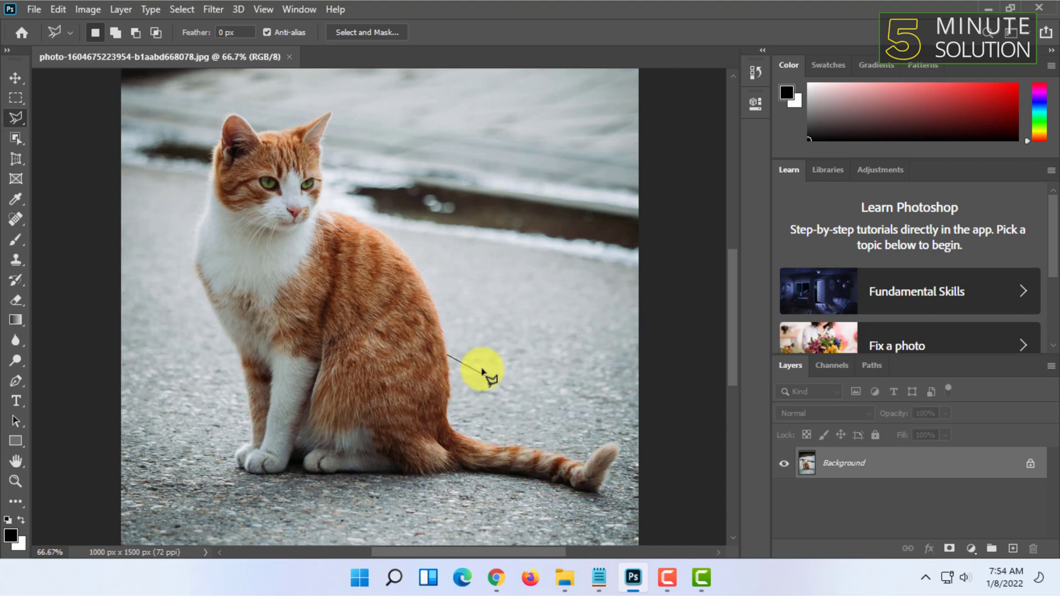
{"action": "left_click", "coordinate": [450, 376]}
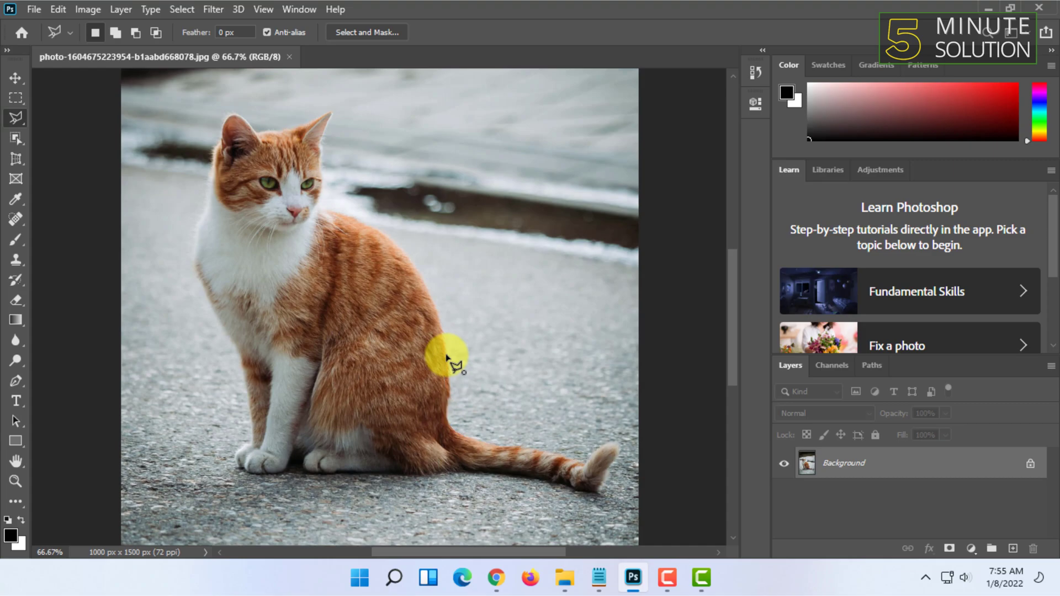
{"action": "left_click", "coordinate": [464, 417]}
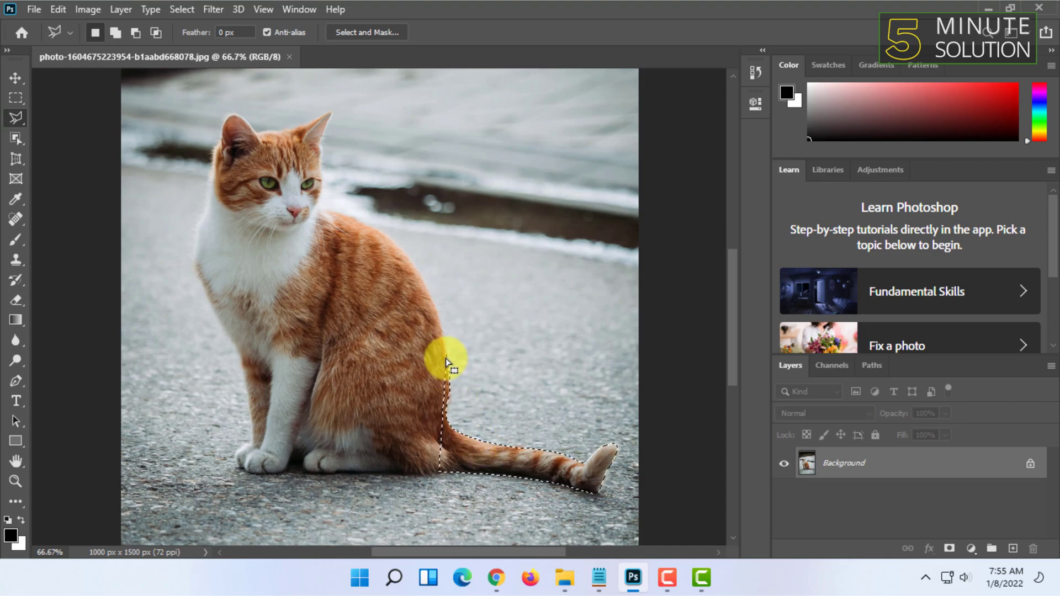
{"action": "left_click", "coordinate": [439, 475]}
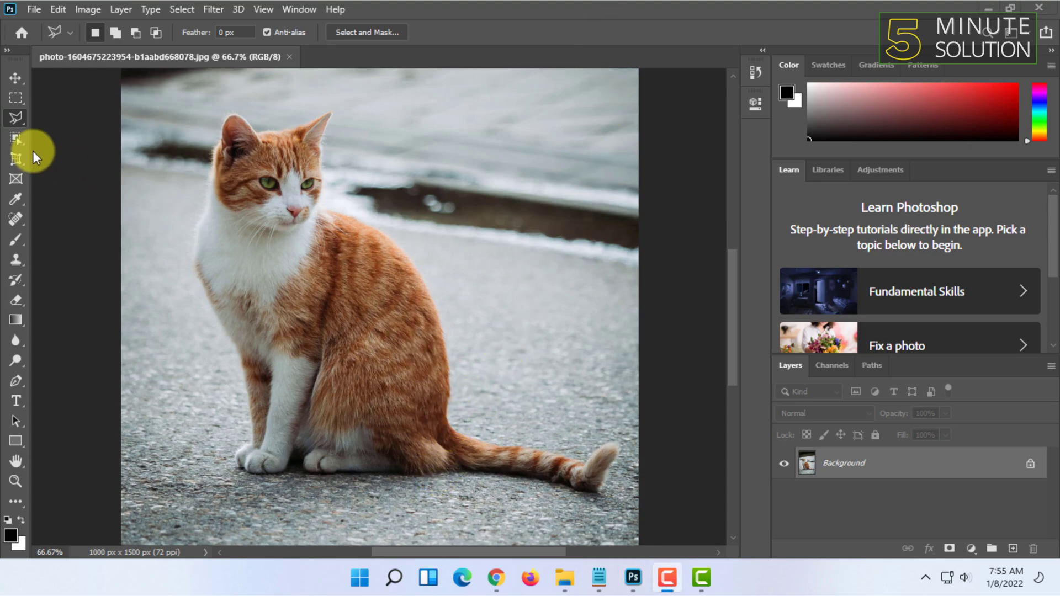
Step: Clear the tail selection, reselect the lasso, and set Feather to 5 px
{"action": "left_click", "coordinate": [57, 158]}
{"action": "key", "text": "ctrl+z"}
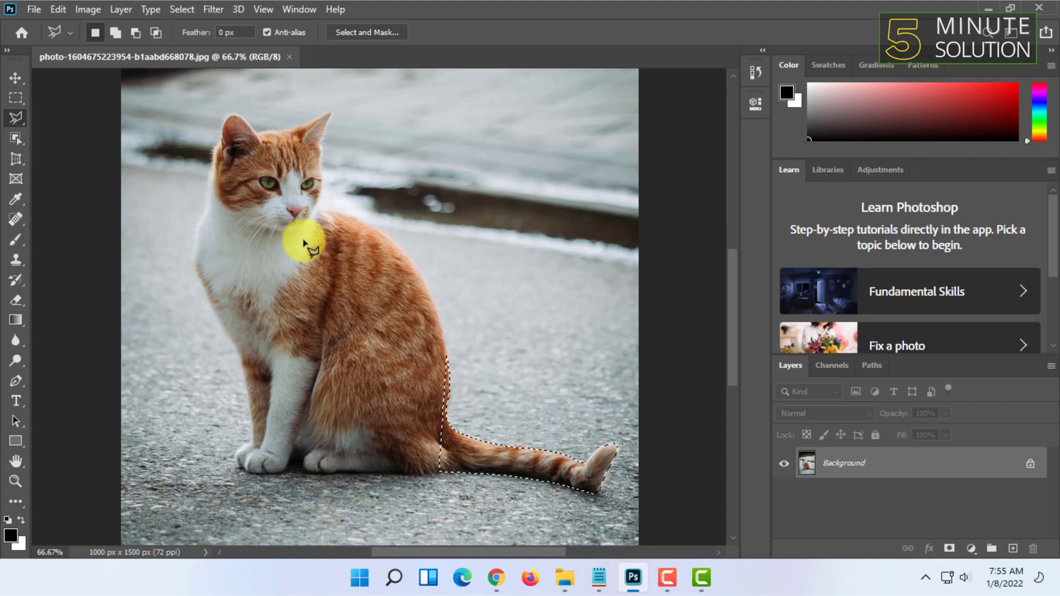
{"action": "left_click", "coordinate": [15, 98]}
{"action": "left_click", "coordinate": [129, 108]}
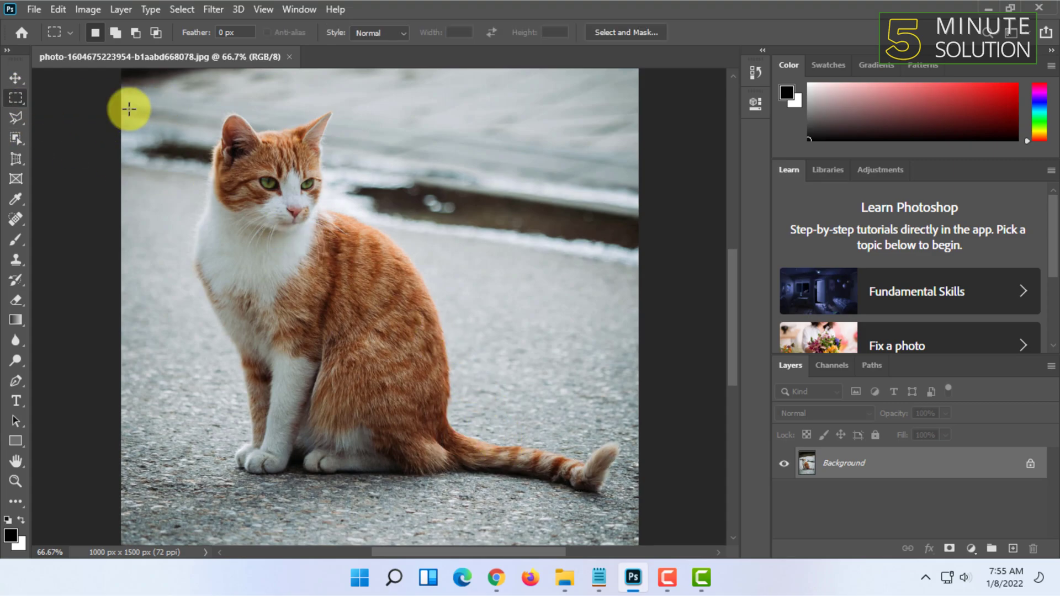
{"action": "left_click", "coordinate": [23, 115]}
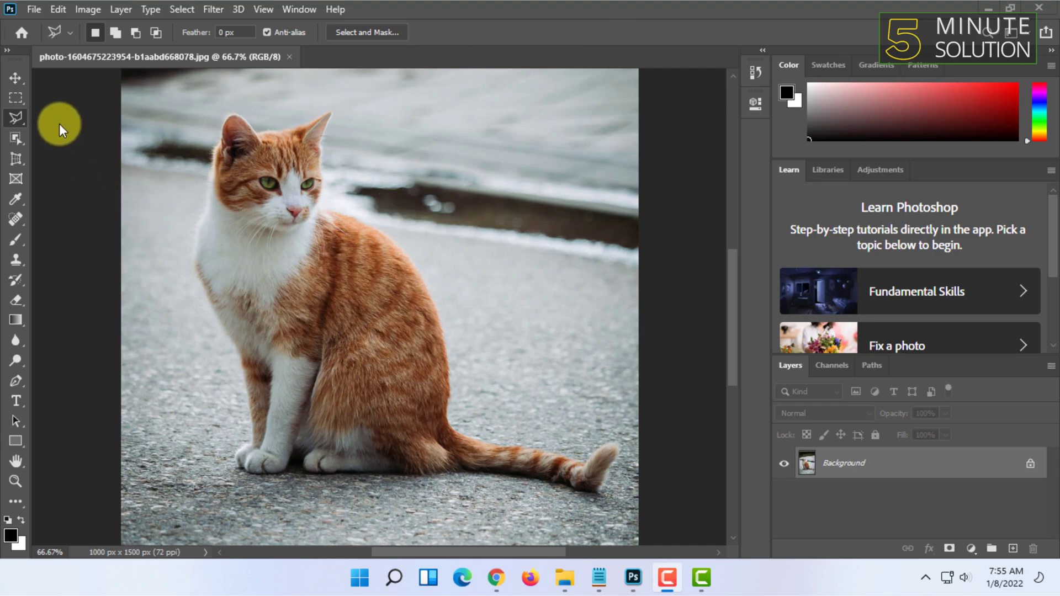
{"action": "left_click", "coordinate": [240, 34]}
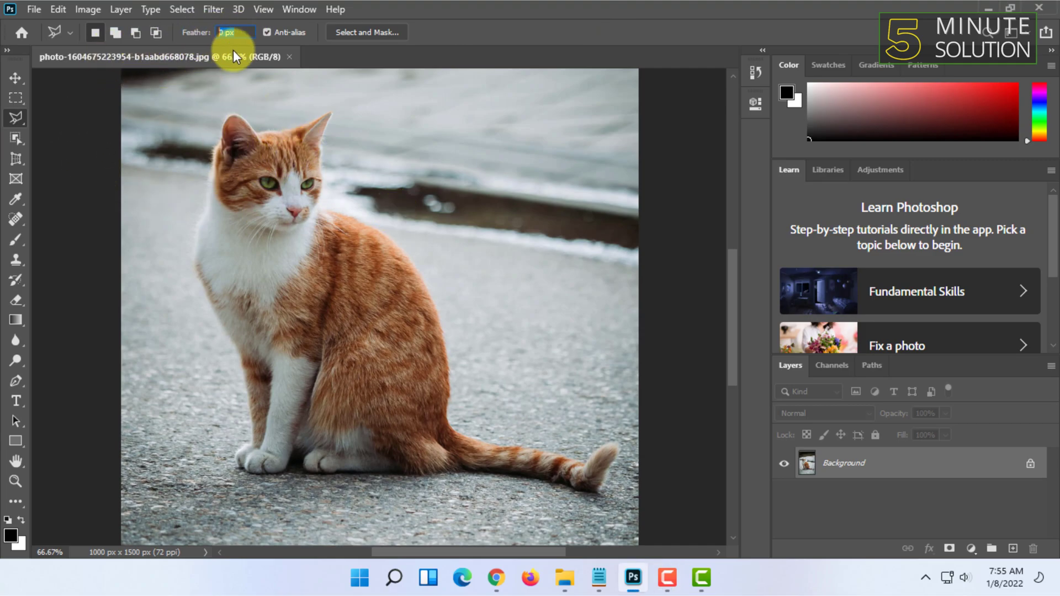
{"action": "type", "text": "5"}
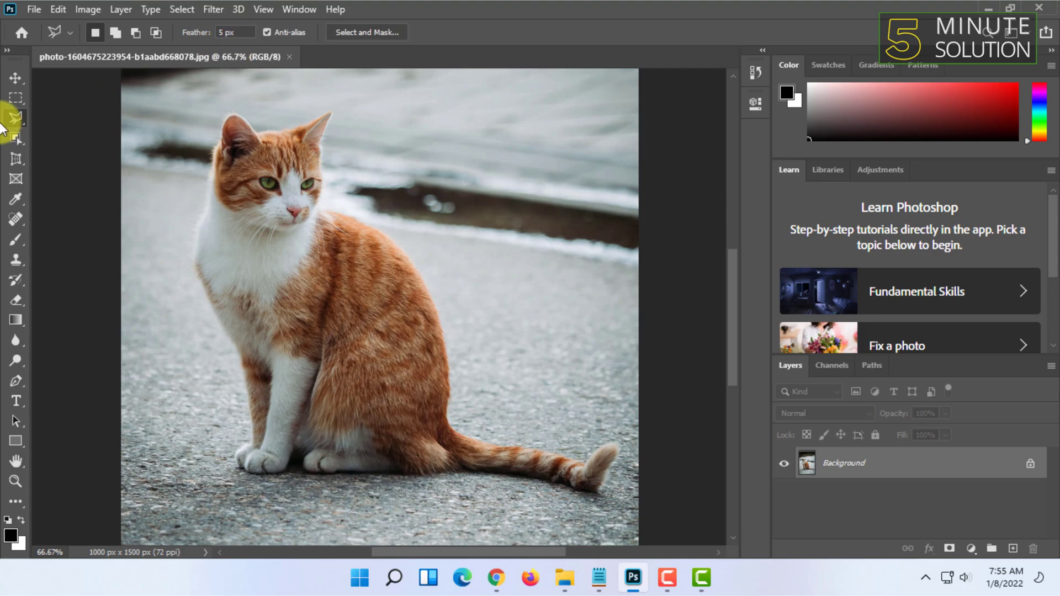
Step: Trace a freehand Lasso outline from the cat's edge along the tail to its tip
{"action": "left_click", "coordinate": [446, 414]}
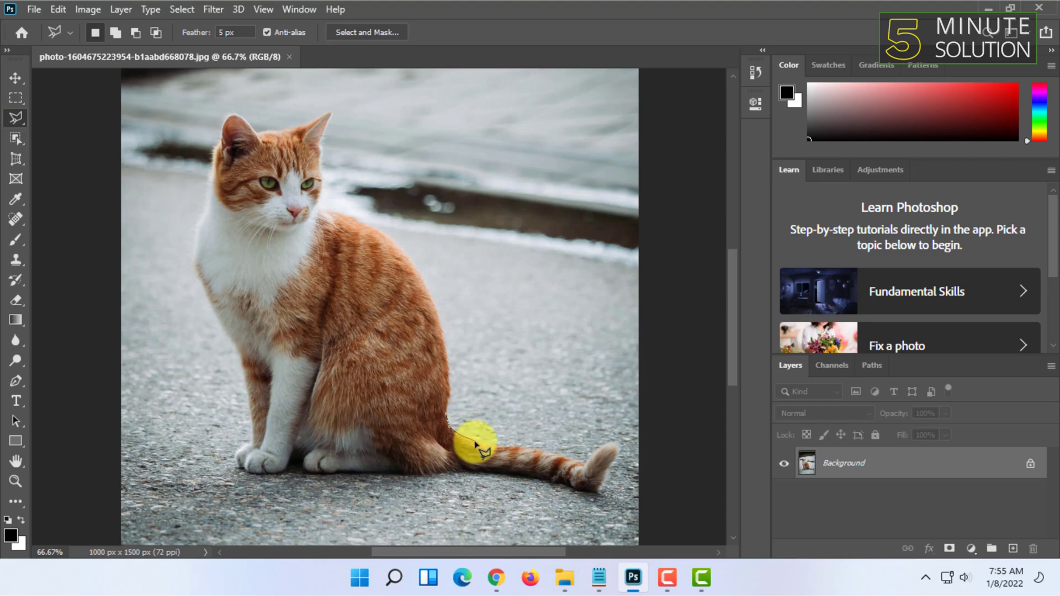
{"action": "mouse_move", "coordinate": [485, 446]}
{"action": "left_mouse_down"}
{"action": "mouse_move", "coordinate": [564, 459]}
{"action": "mouse_move", "coordinate": [620, 445]}
{"action": "mouse_move", "coordinate": [620, 456]}
{"action": "mouse_move", "coordinate": [580, 495]}
{"action": "mouse_move", "coordinate": [457, 476]}
{"action": "mouse_move", "coordinate": [441, 466]}
{"action": "mouse_move", "coordinate": [445, 414]}
{"action": "left_mouse_up"}
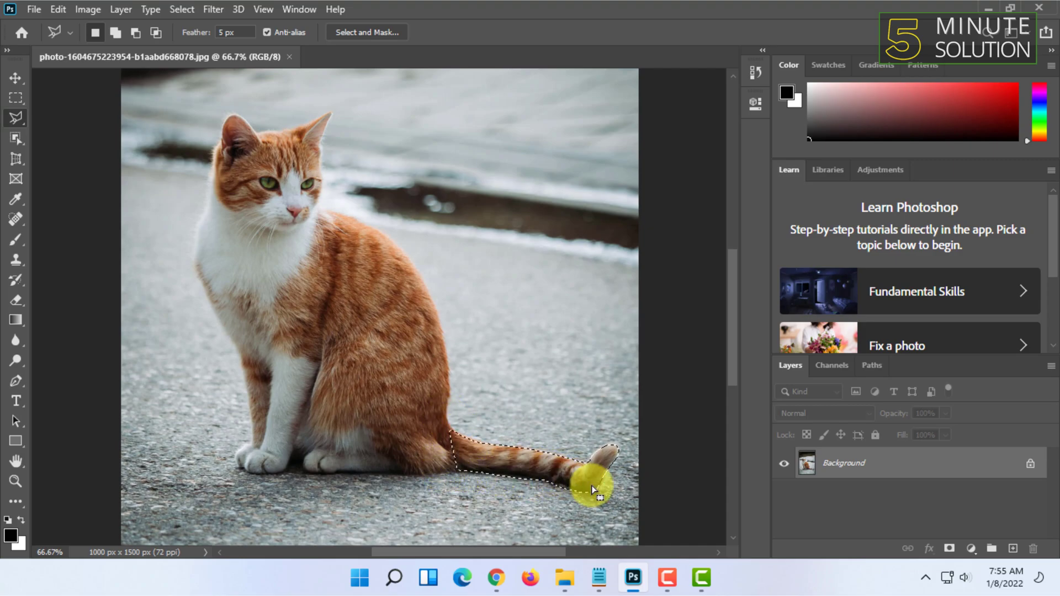
{"action": "key", "text": "ctrl+plus"}
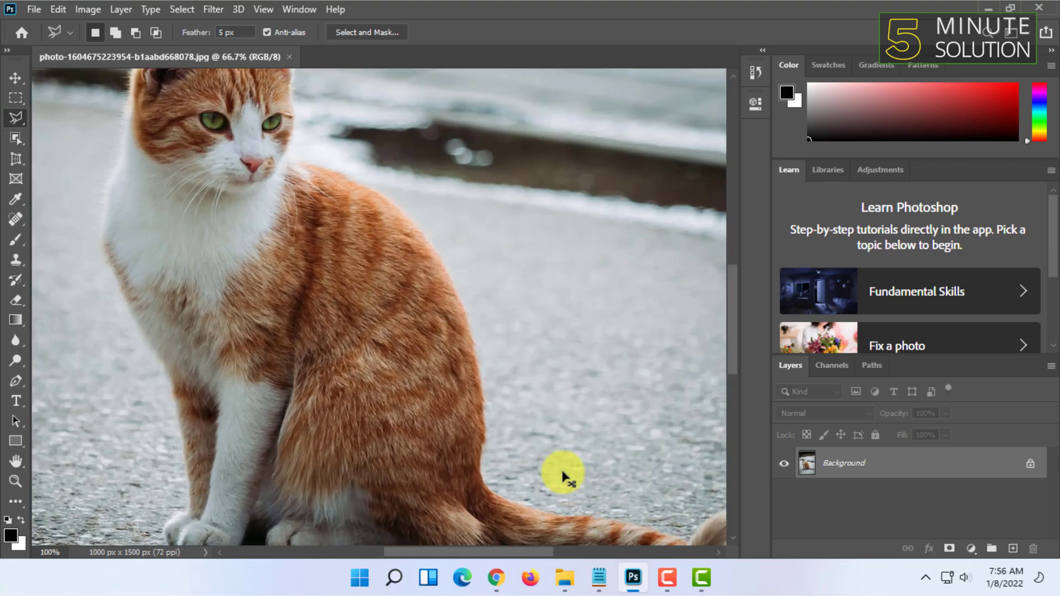
{"action": "scroll", "coordinate": [559, 474], "scroll_direction": "down", "scroll_amount": 1}
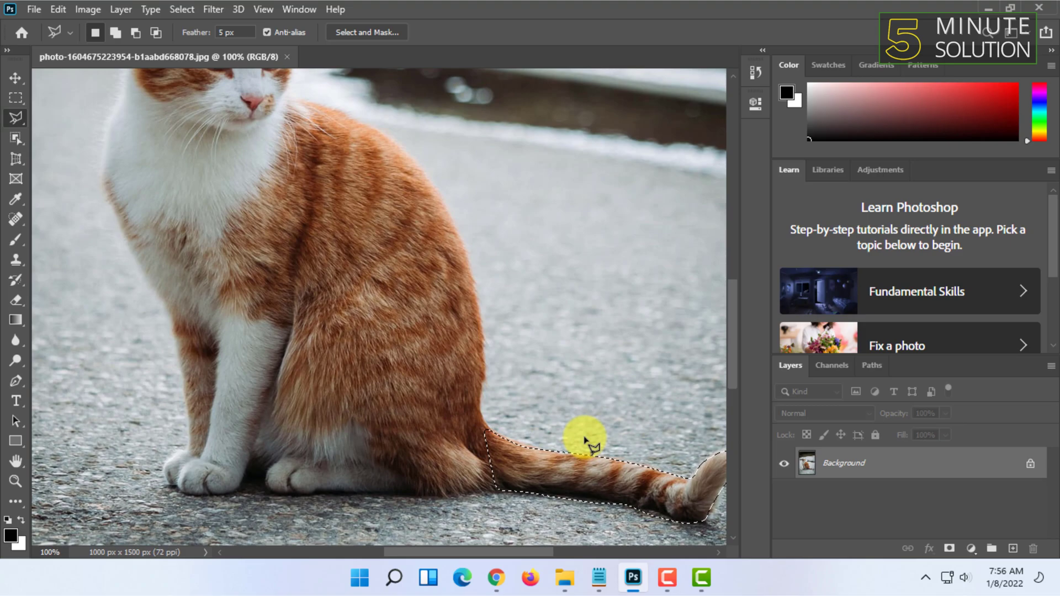
{"action": "key", "text": "ctrl+minus"}
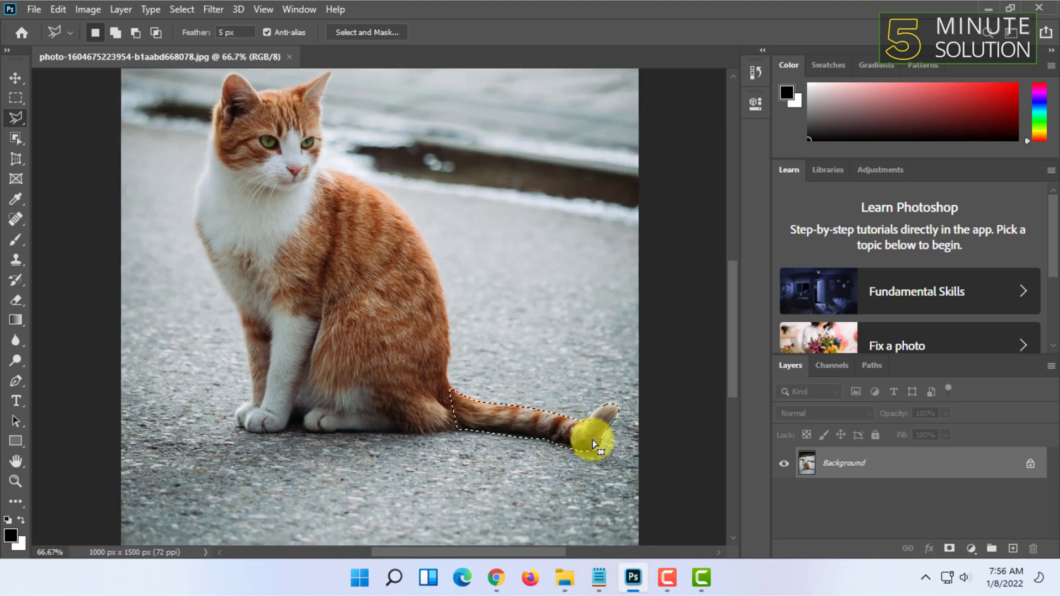
{"action": "right_click", "coordinate": [18, 116]}
Step: Clear the feathered tail selection and switch to the Magnetic Lasso Tool
{"action": "left_click", "coordinate": [138, 99]}
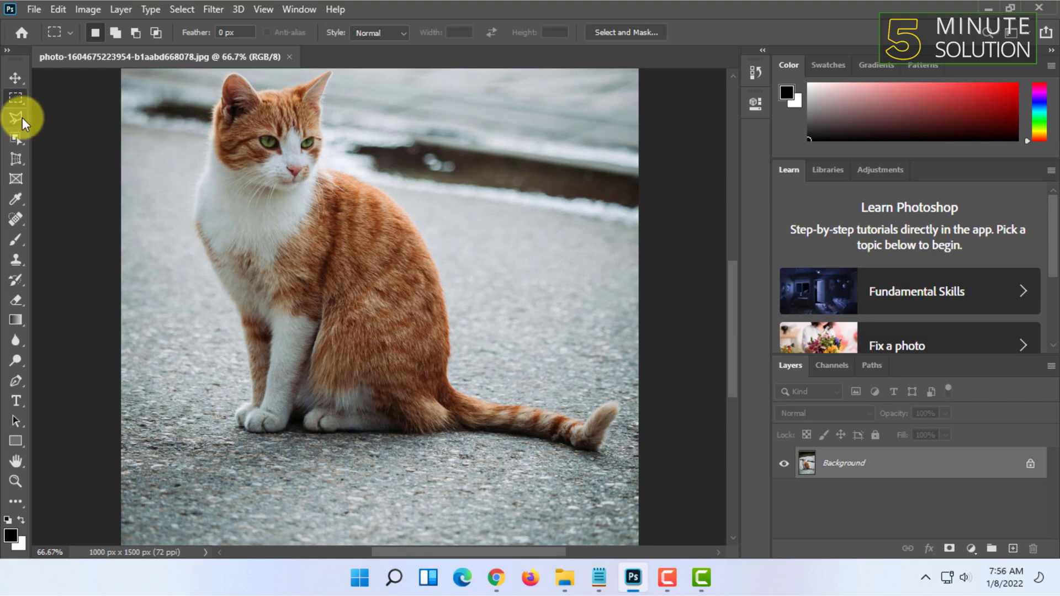
{"action": "right_click", "coordinate": [16, 125]}
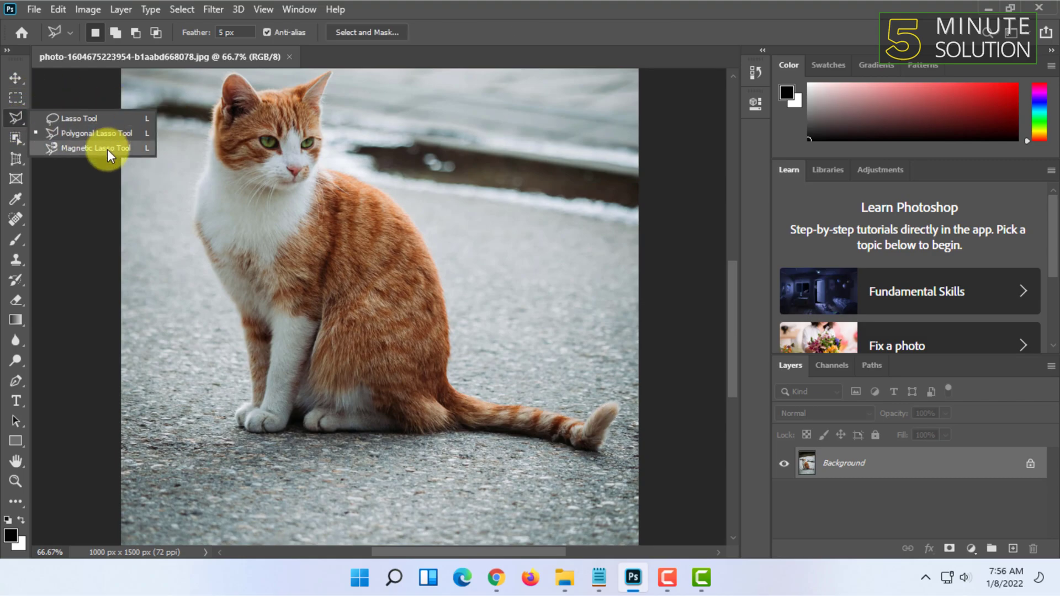
{"action": "left_click", "coordinate": [108, 149]}
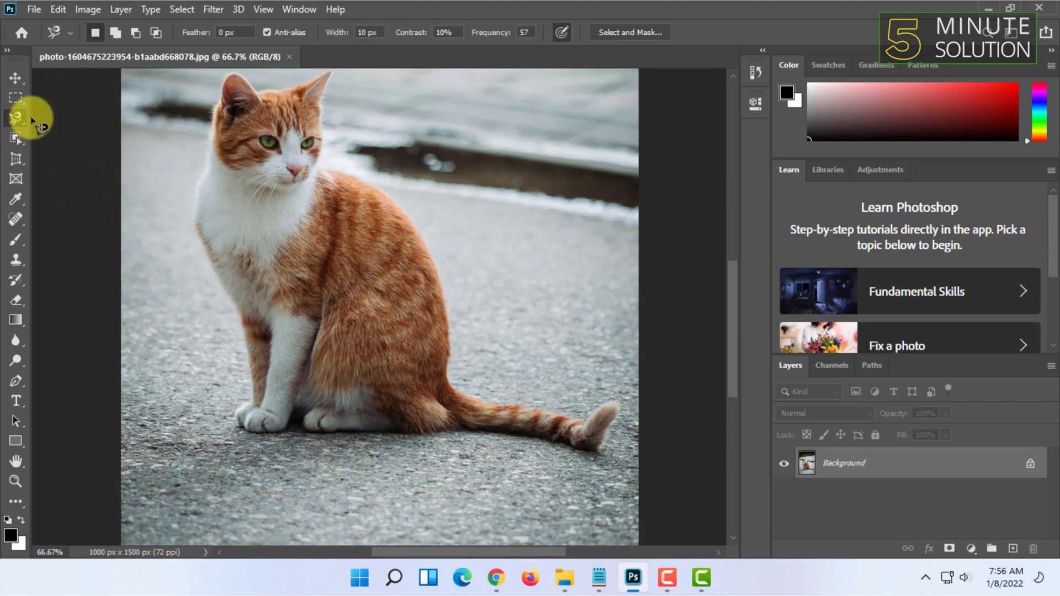
Step: Reopen the lasso flyout and a top menu, then dismiss them without choosing anything
{"action": "right_click", "coordinate": [18, 117]}
{"action": "left_click", "coordinate": [263, 9]}
{"action": "mouse_move", "coordinate": [300, 9]}
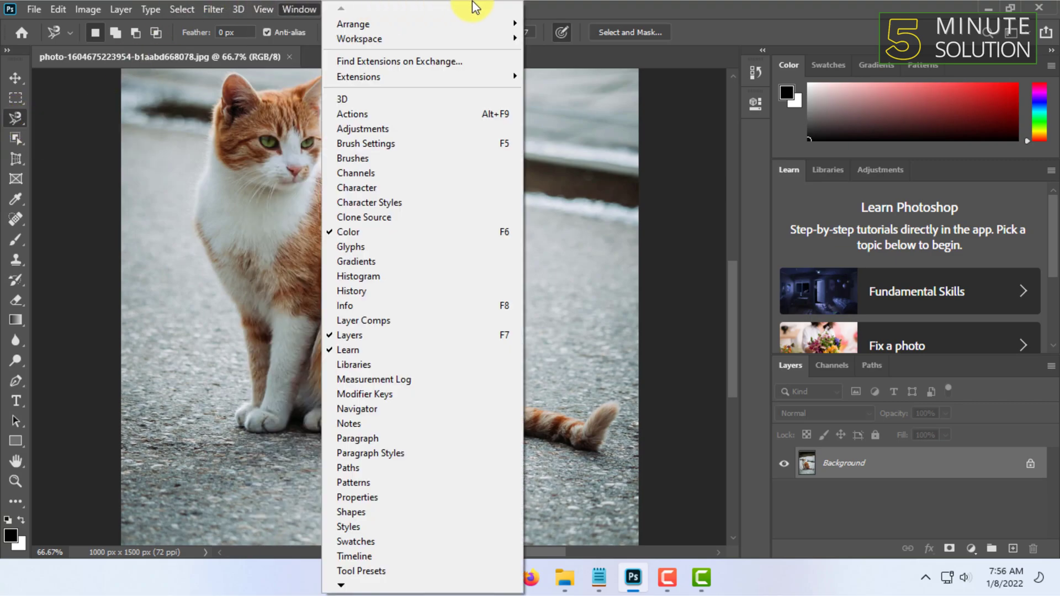
{"action": "left_click", "coordinate": [761, 7]}
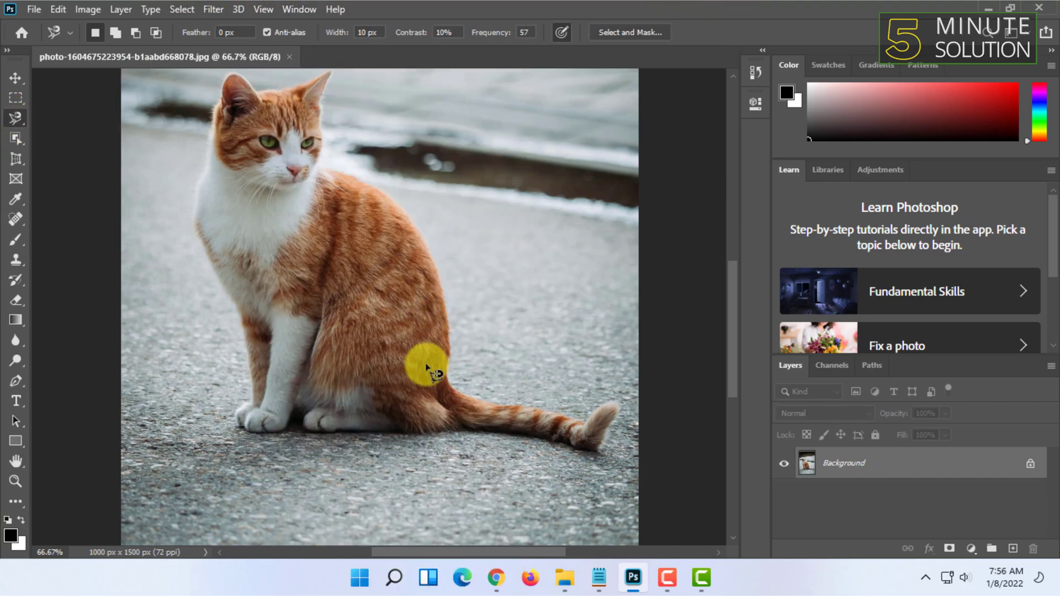
Step: Trace a magnetic outline from the cat's back across its body, close it, then deselect via Rectangular Marquee
{"action": "left_click", "coordinate": [449, 335]}
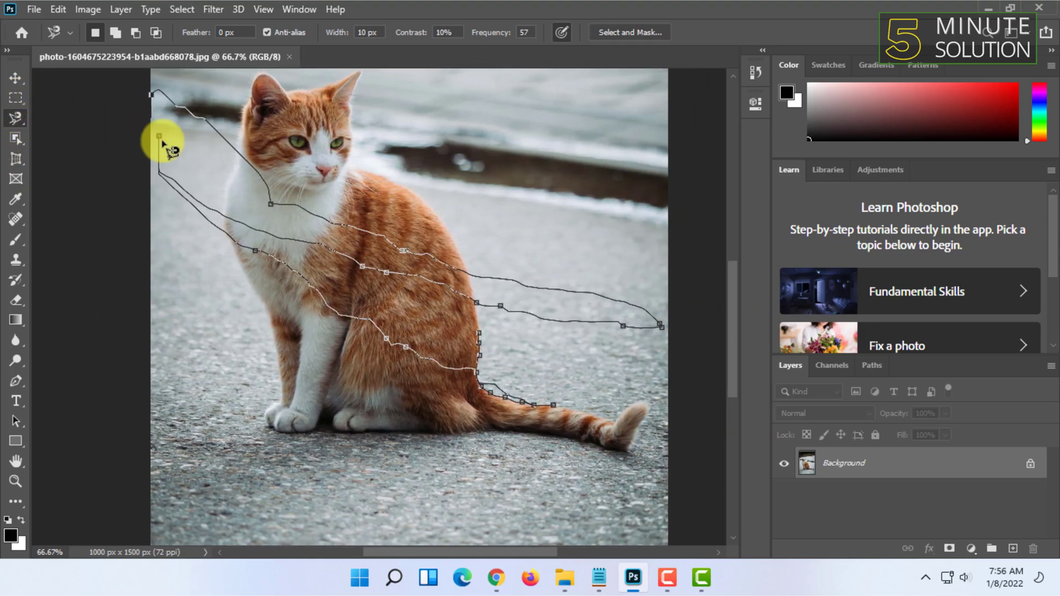
{"action": "double_click", "coordinate": [663, 408]}
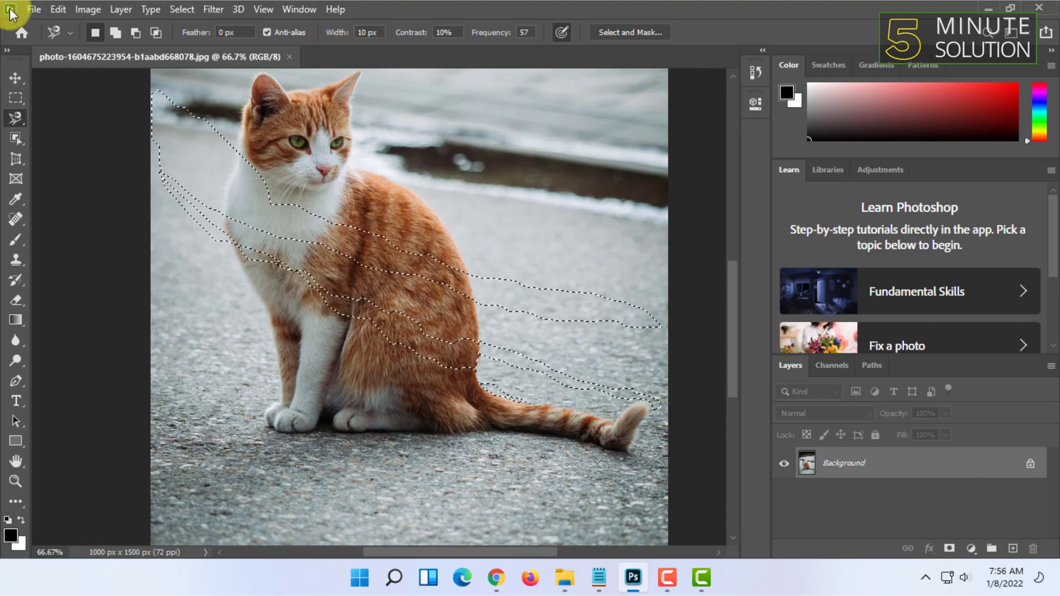
{"action": "left_click", "coordinate": [15, 98]}
{"action": "left_click", "coordinate": [572, 170]}
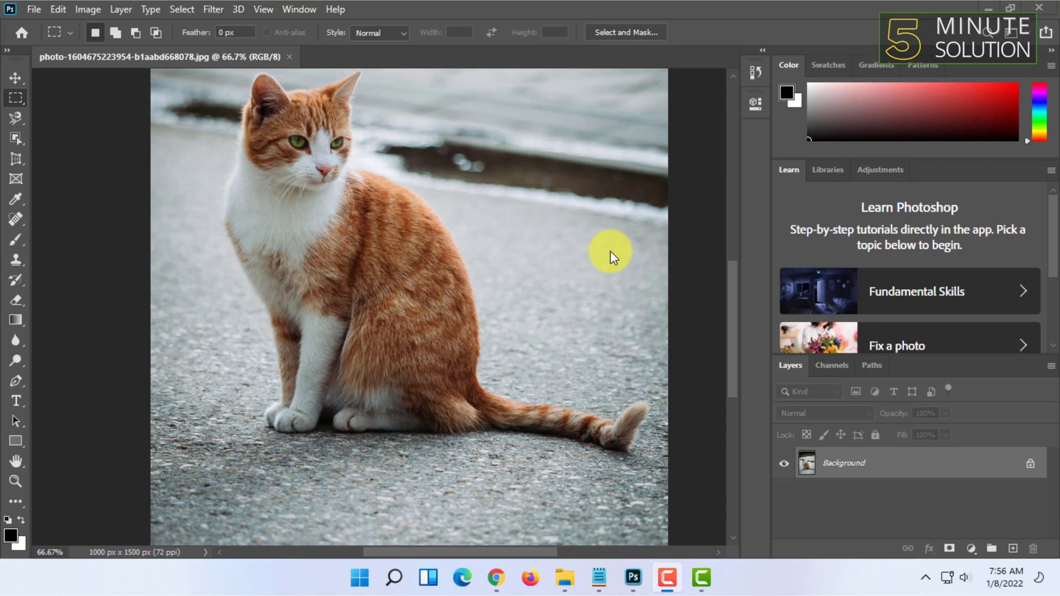
{"action": "scroll", "coordinate": [575, 292], "scroll_direction": "up", "scroll_amount": 1}
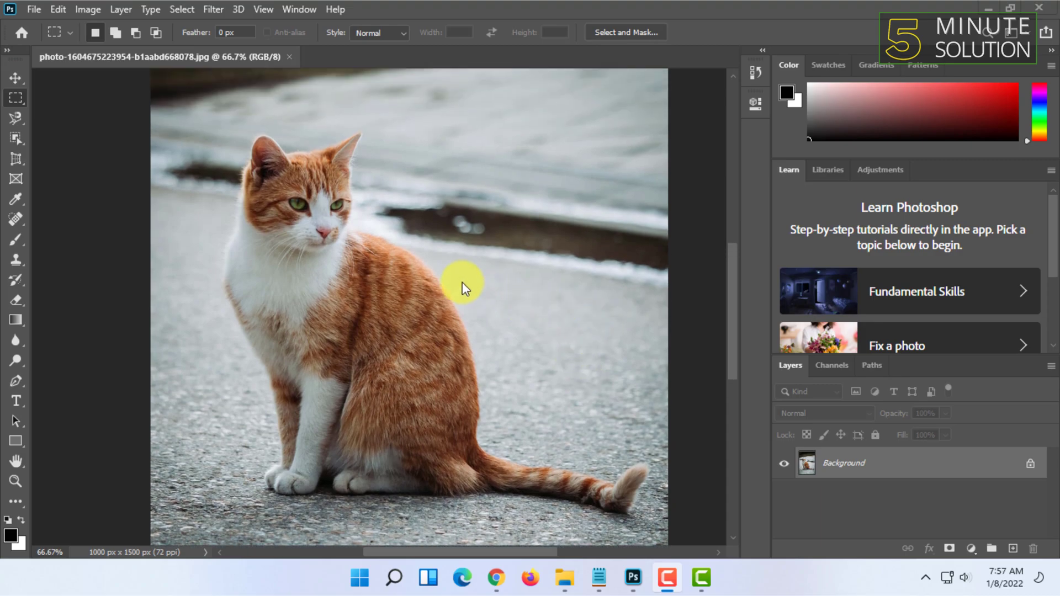
{"action": "scroll", "coordinate": [458, 287], "scroll_direction": "up", "scroll_amount": 1}
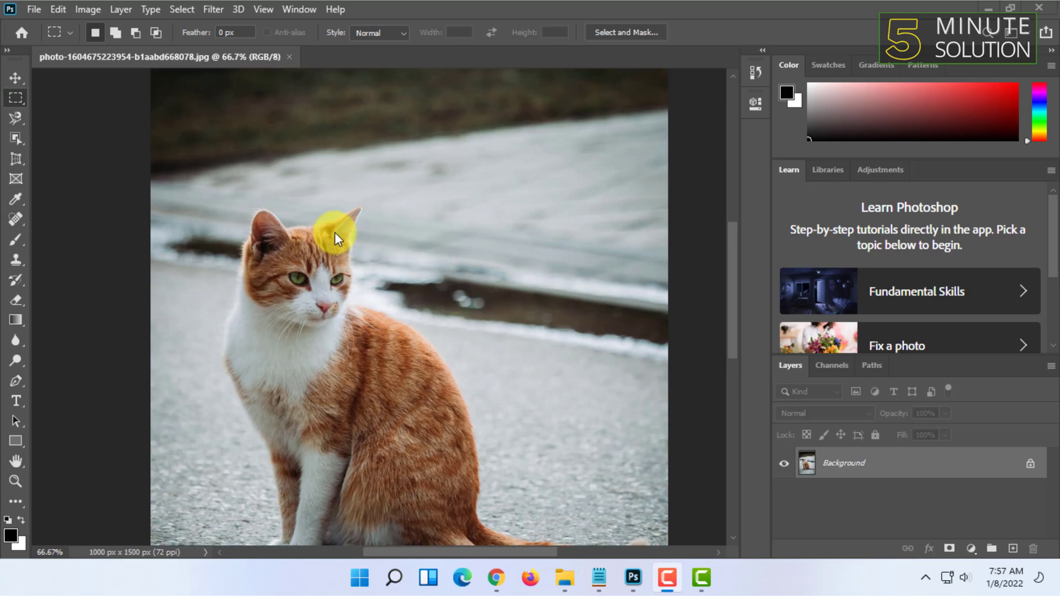
{"action": "scroll", "coordinate": [332, 227], "scroll_direction": "down", "scroll_amount": 1}
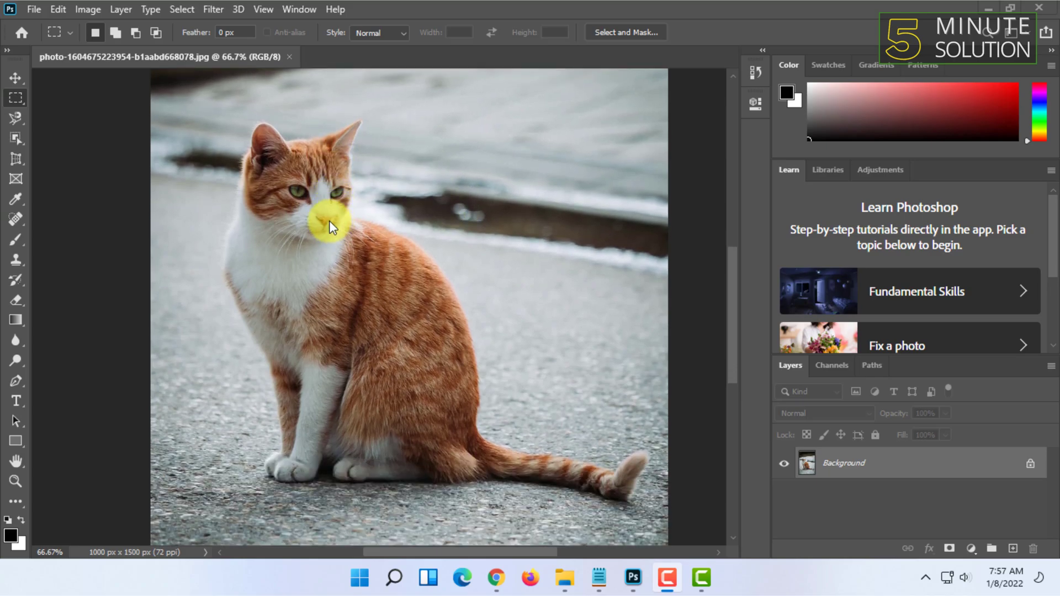